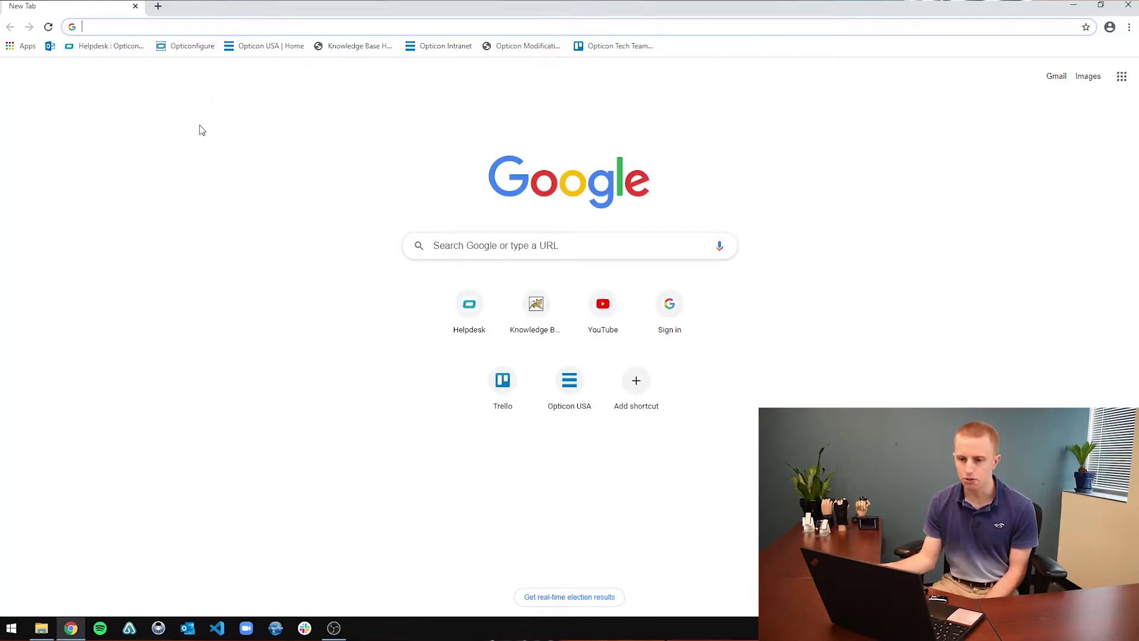
Step: Go from the Opticon USA home page through the Knowledge Base to the OPN-2001 article
{"action": "left_click", "coordinate": [254, 48]}
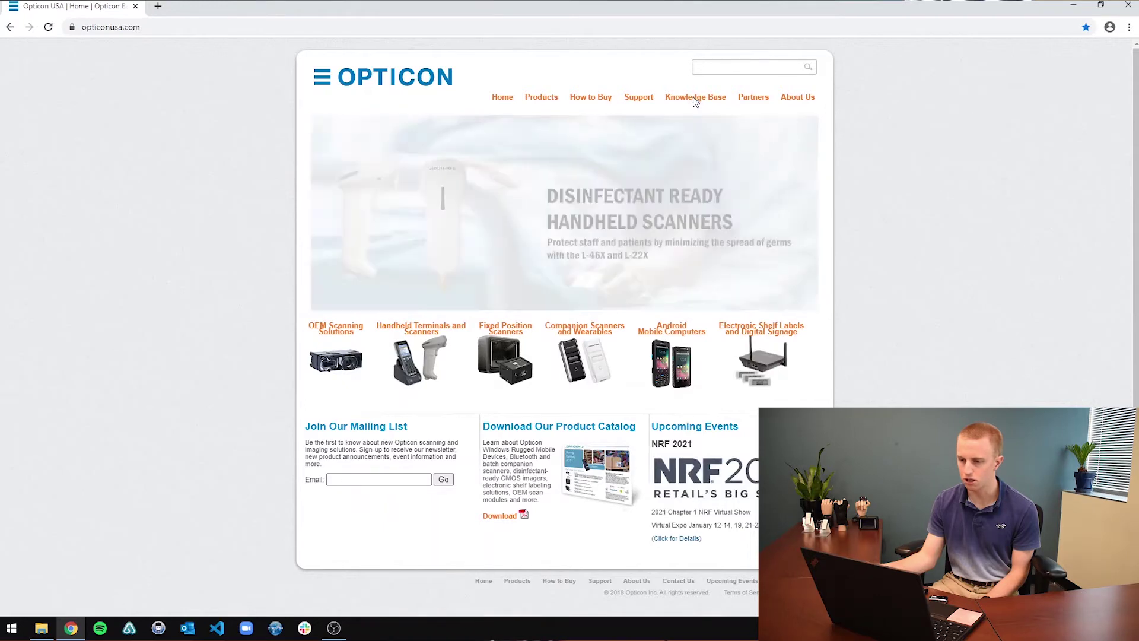
{"action": "left_click", "coordinate": [694, 98]}
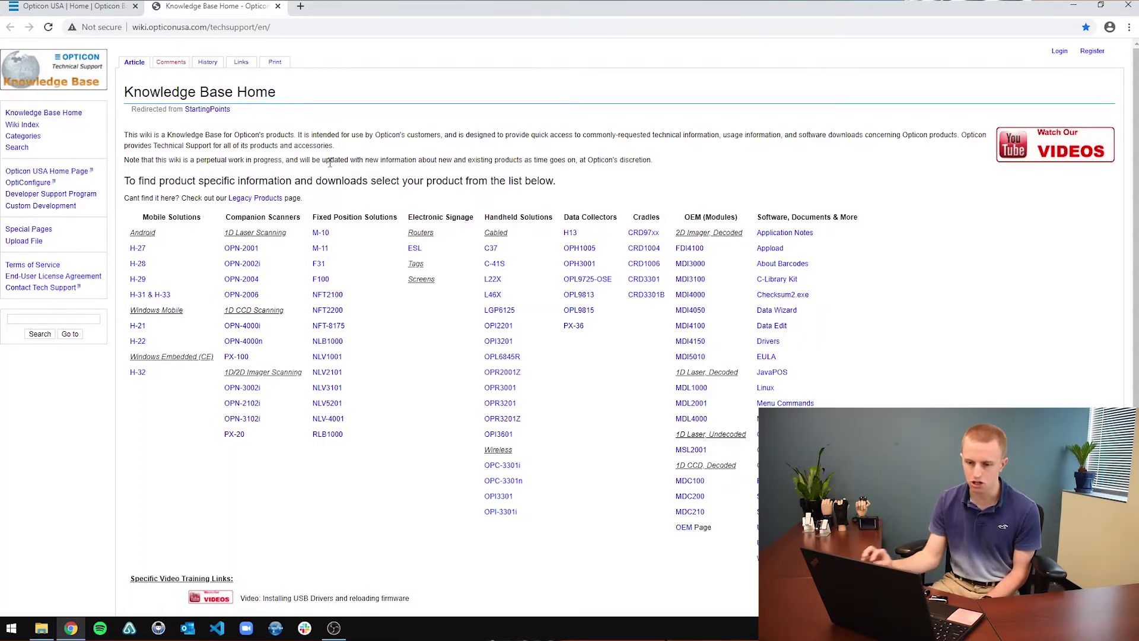
{"action": "left_click", "coordinate": [256, 249]}
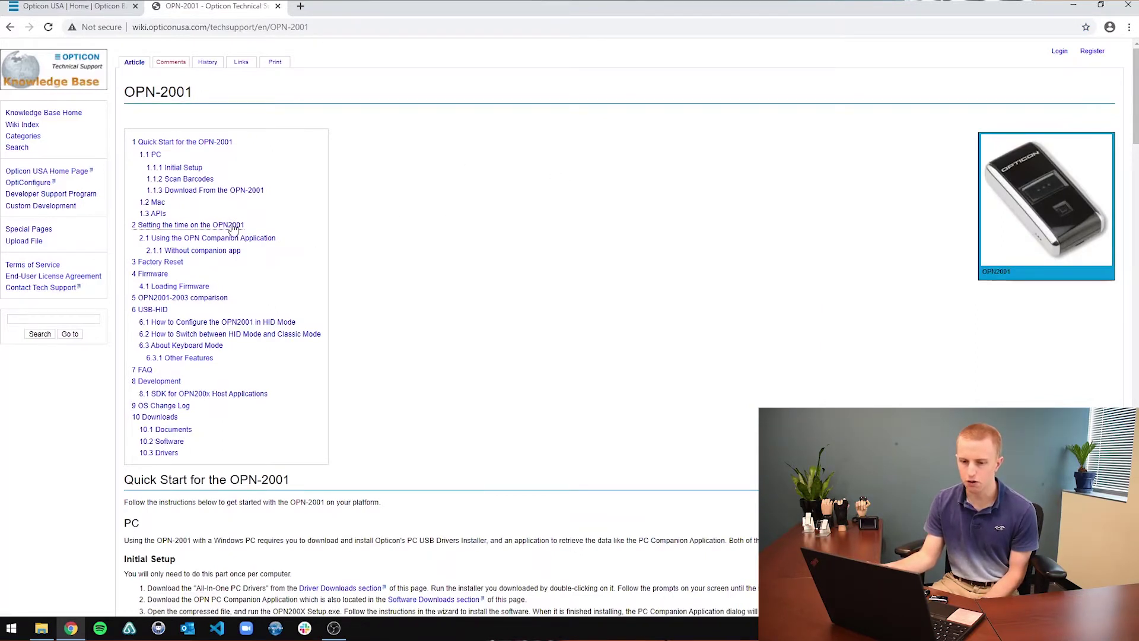
Step: Jump to the OPN-2001 Firmware section, scroll to the download tables, and download the All-In-One PC Drivers
{"action": "left_click", "coordinate": [149, 274]}
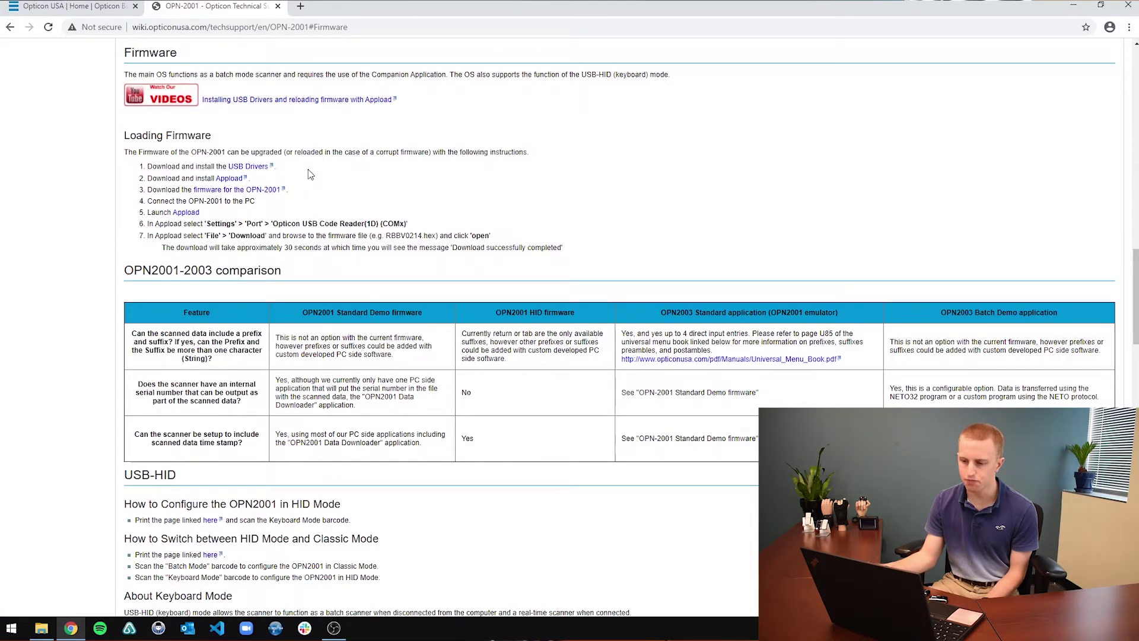
{"action": "scroll", "coordinate": [307, 171], "scroll_direction": "down", "scroll_amount": 20}
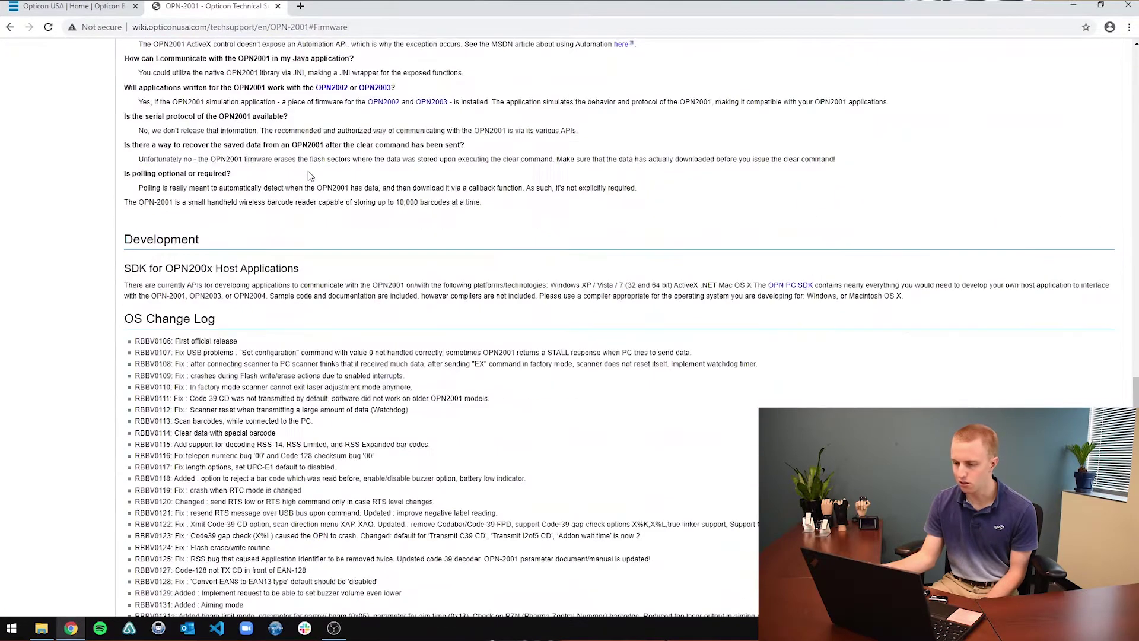
{"action": "scroll", "coordinate": [308, 173], "scroll_direction": "down", "scroll_amount": 15}
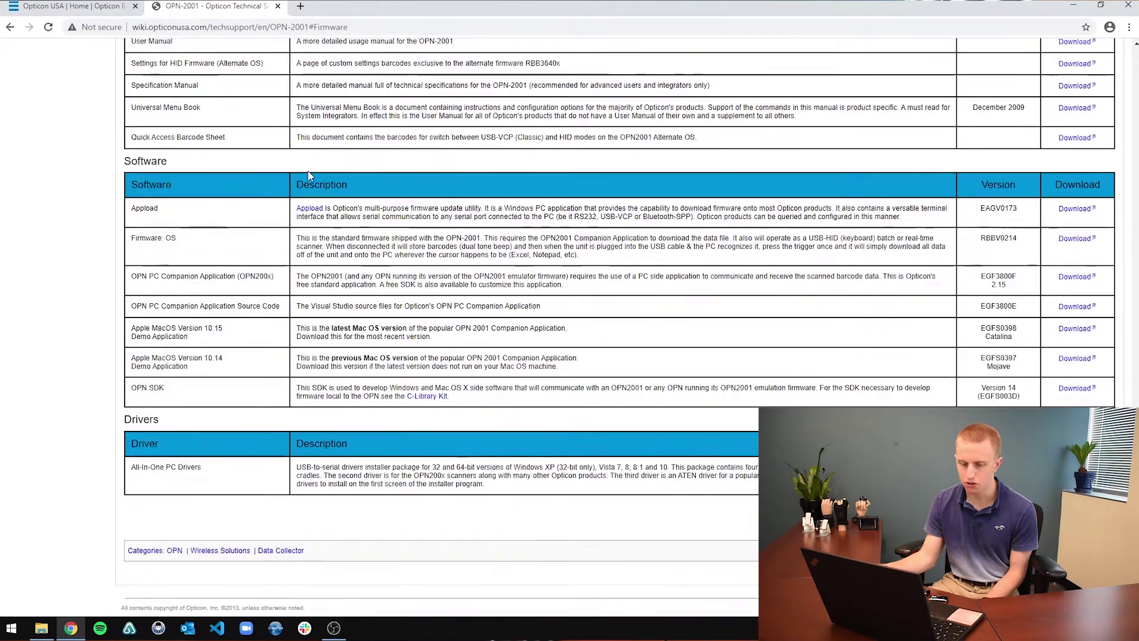
{"action": "scroll", "coordinate": [308, 173], "scroll_direction": "down", "scroll_amount": 1}
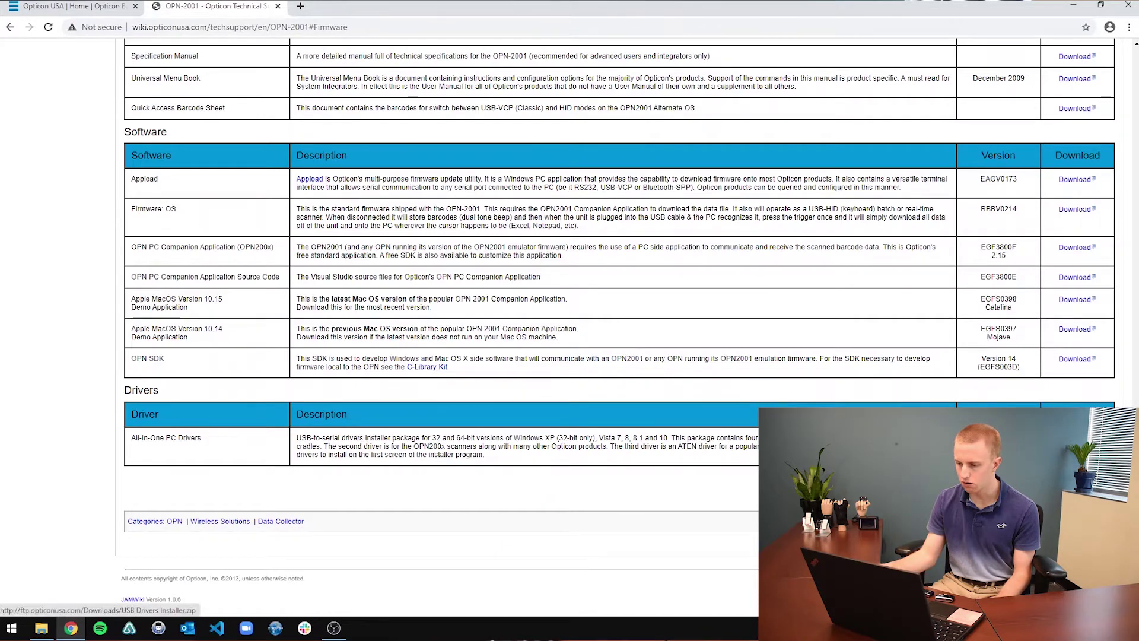
{"action": "left_click", "coordinate": [1077, 438]}
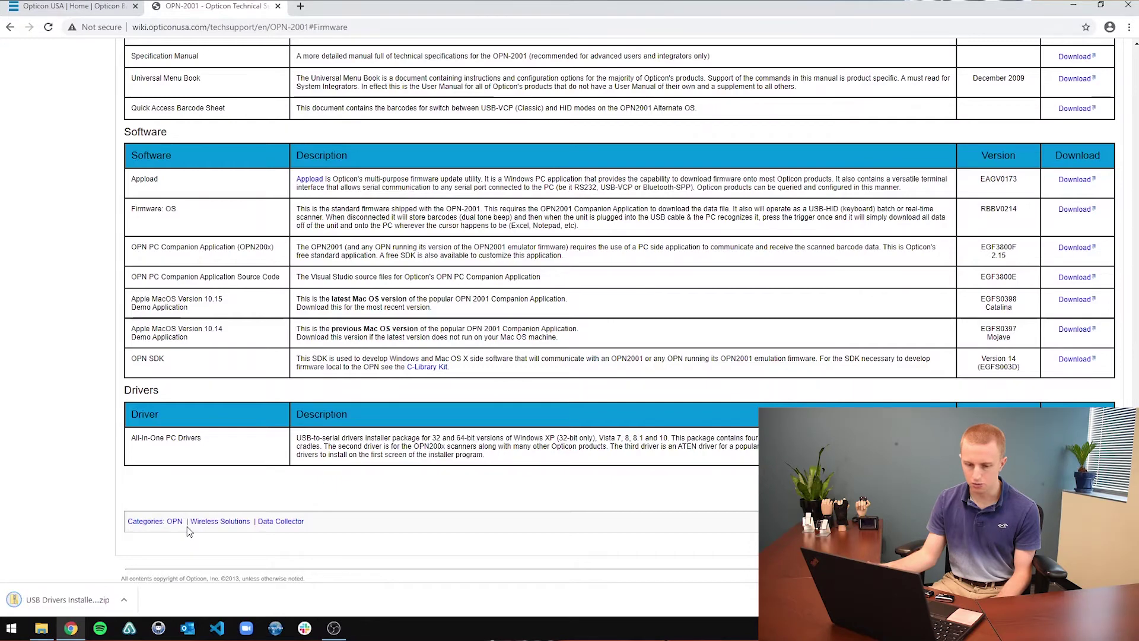
Step: Run USB Drivers Installer.exe from the zip and install the Cradle, OPN, ATEN and CRD1006 drivers
{"action": "left_click", "coordinate": [62, 597]}
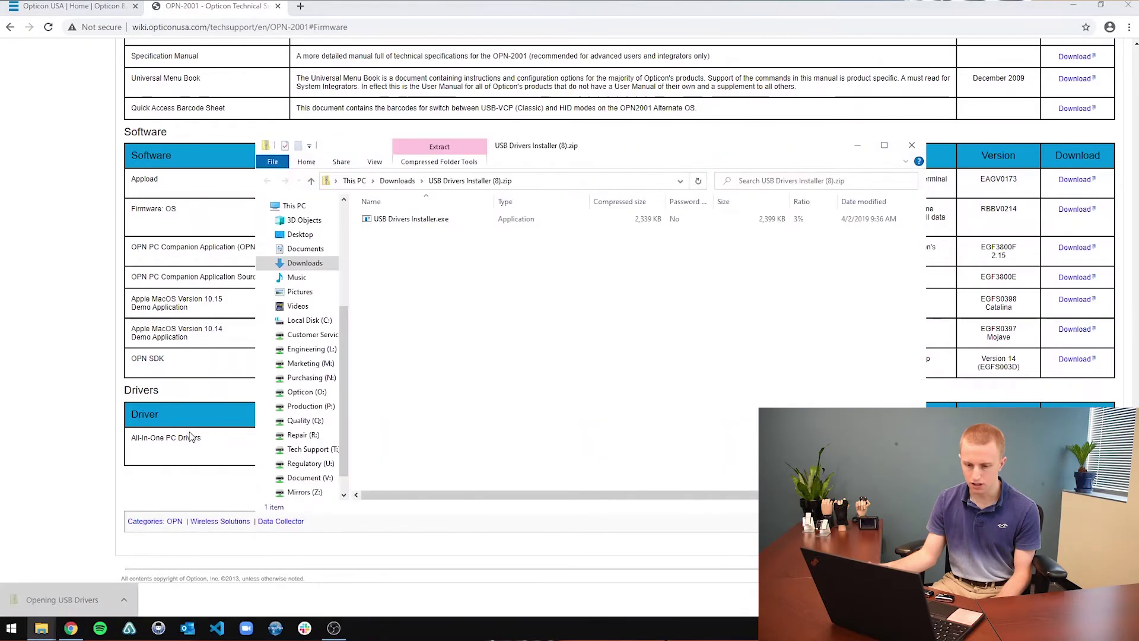
{"action": "double_click", "coordinate": [428, 221]}
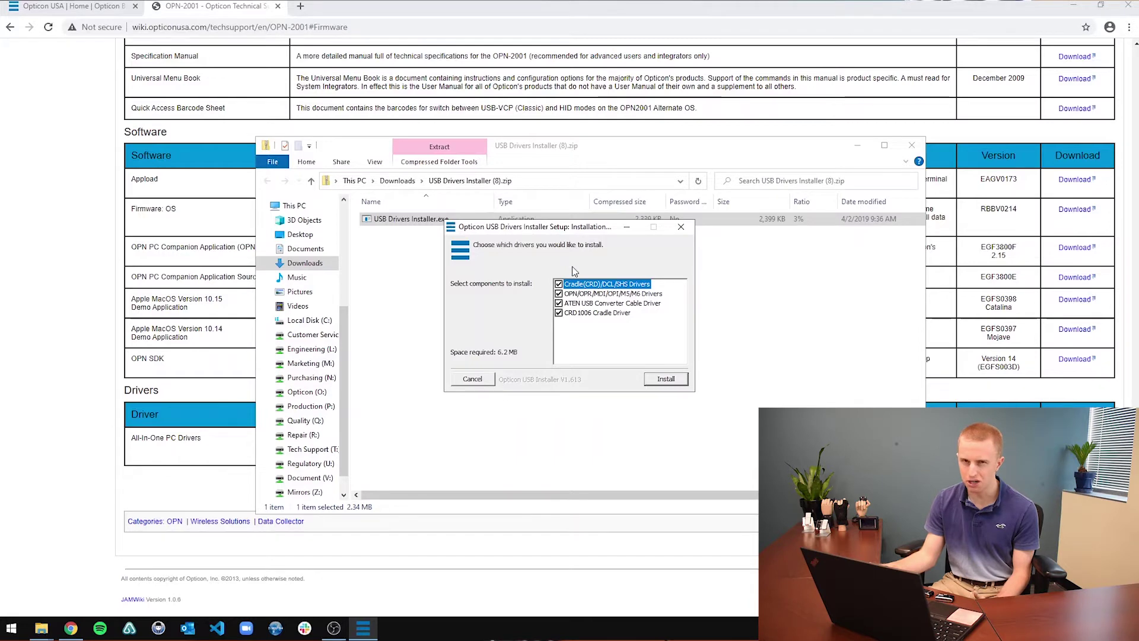
{"action": "left_click", "coordinate": [676, 380]}
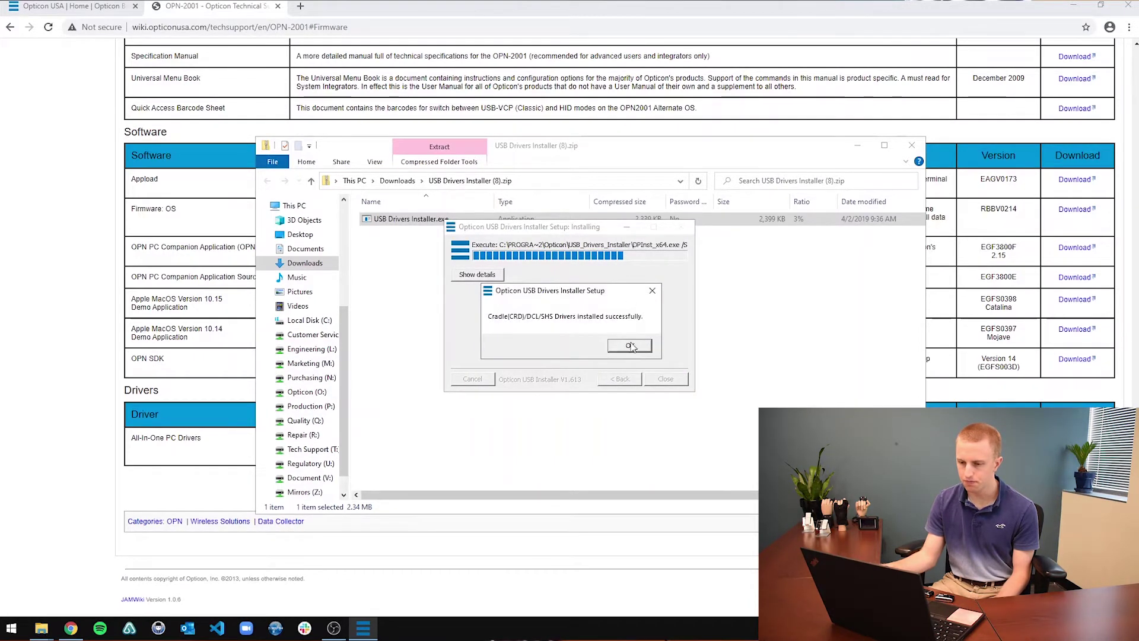
{"action": "left_click", "coordinate": [635, 349]}
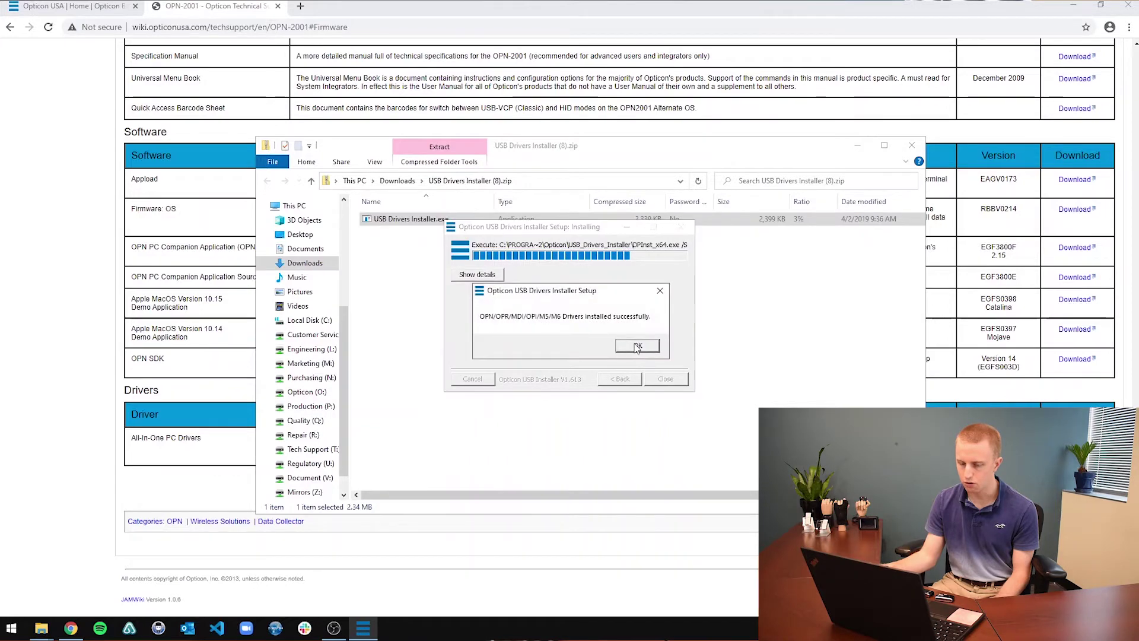
{"action": "left_click", "coordinate": [637, 347]}
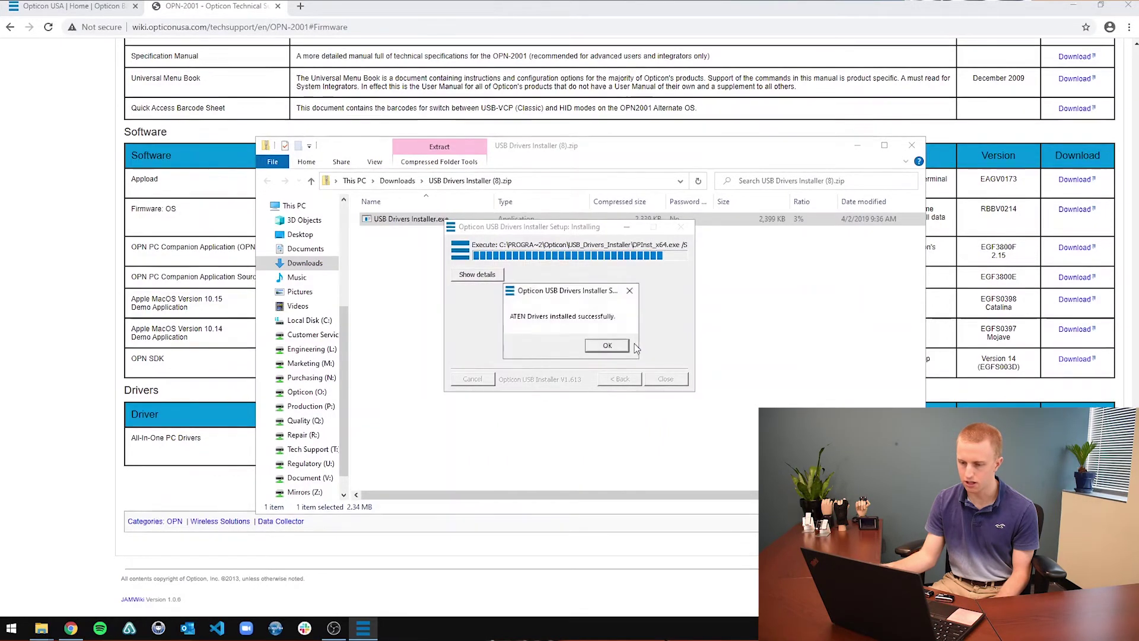
{"action": "left_click", "coordinate": [620, 348]}
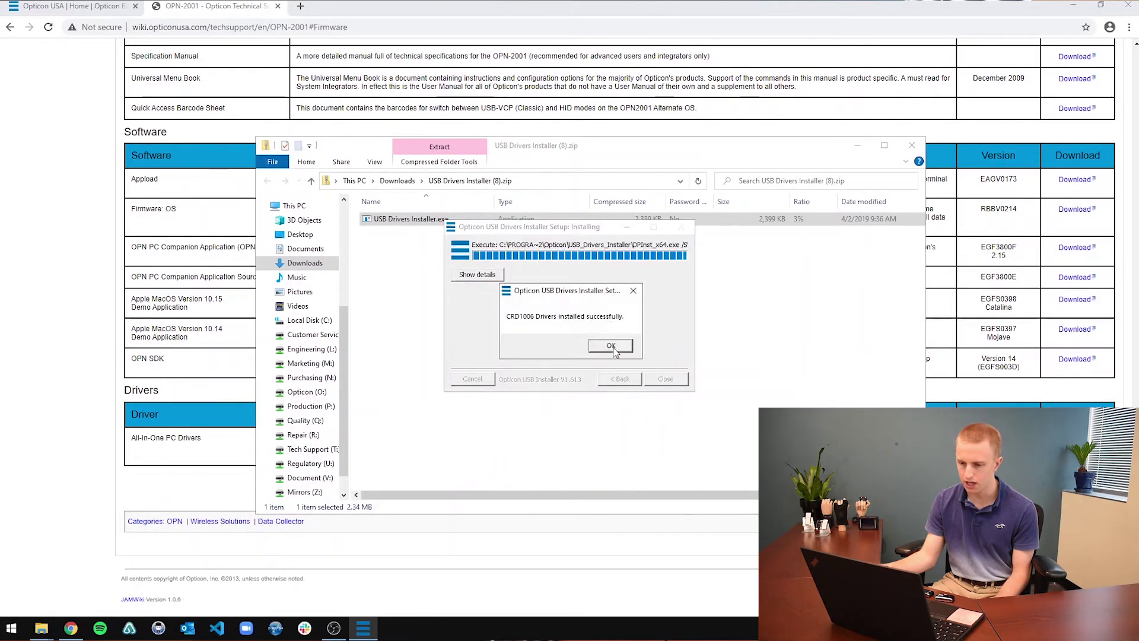
{"action": "left_click", "coordinate": [611, 346]}
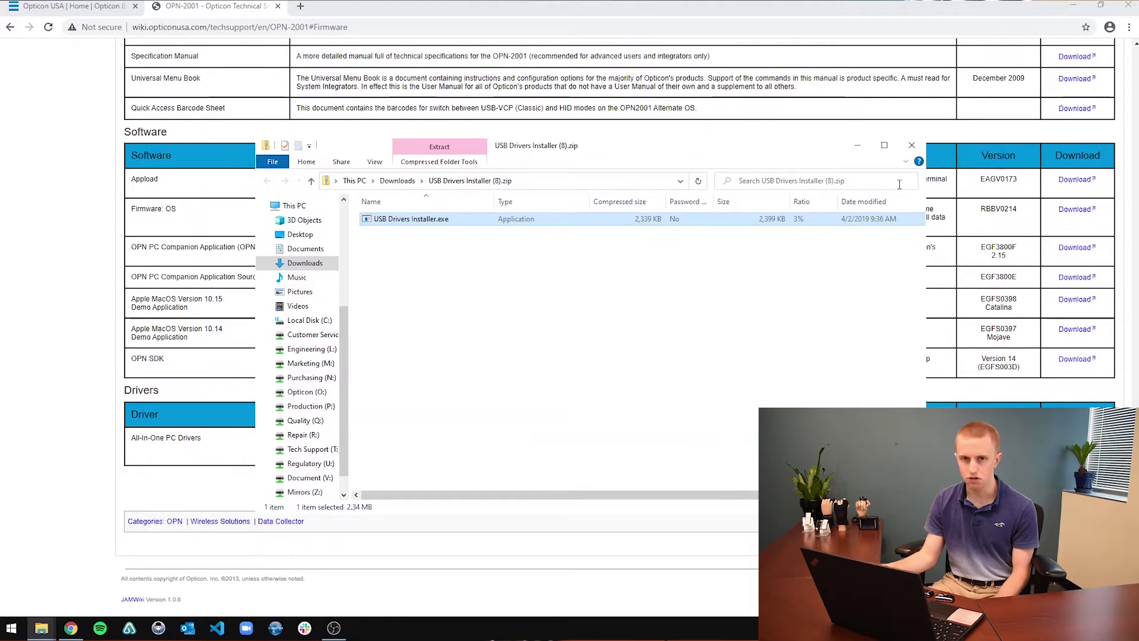
Step: Close the drivers zip folder and highlight the Firmware: OS and Appload rows in the Software table
{"action": "left_click", "coordinate": [912, 146]}
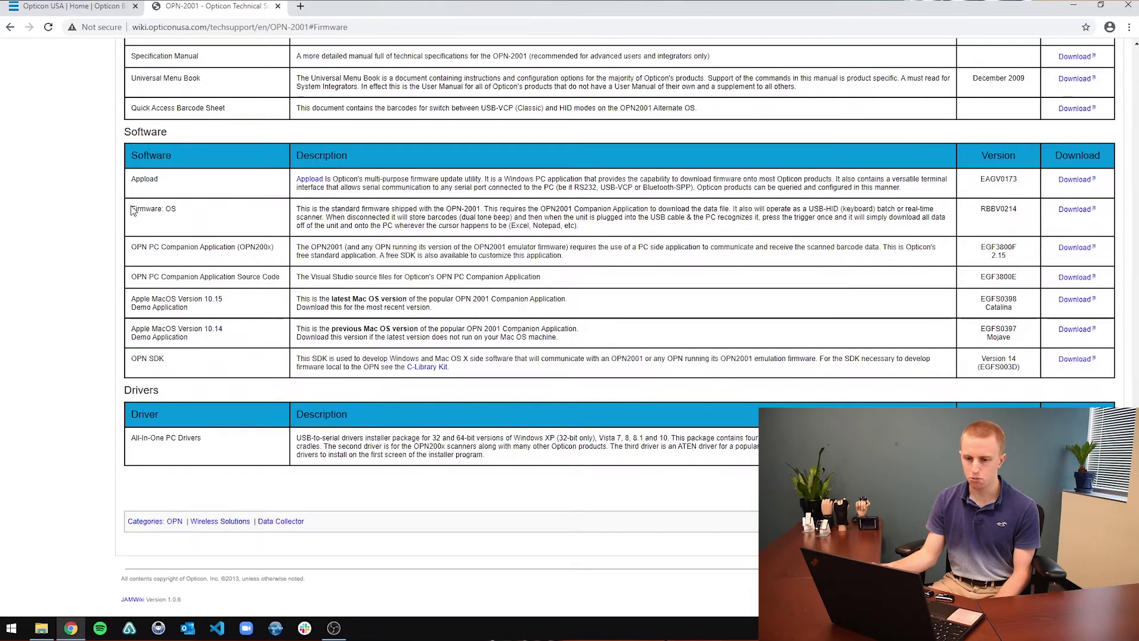
{"action": "left_click_drag", "start_coordinate": [132, 211], "coordinate": [176, 219]}
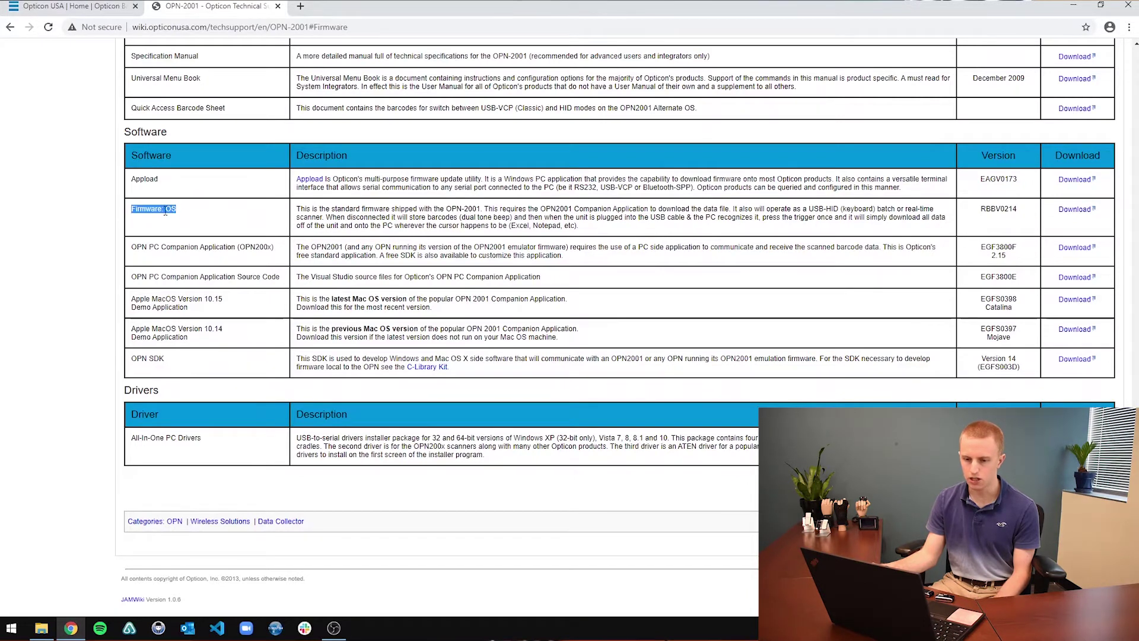
{"action": "left_click", "coordinate": [179, 208]}
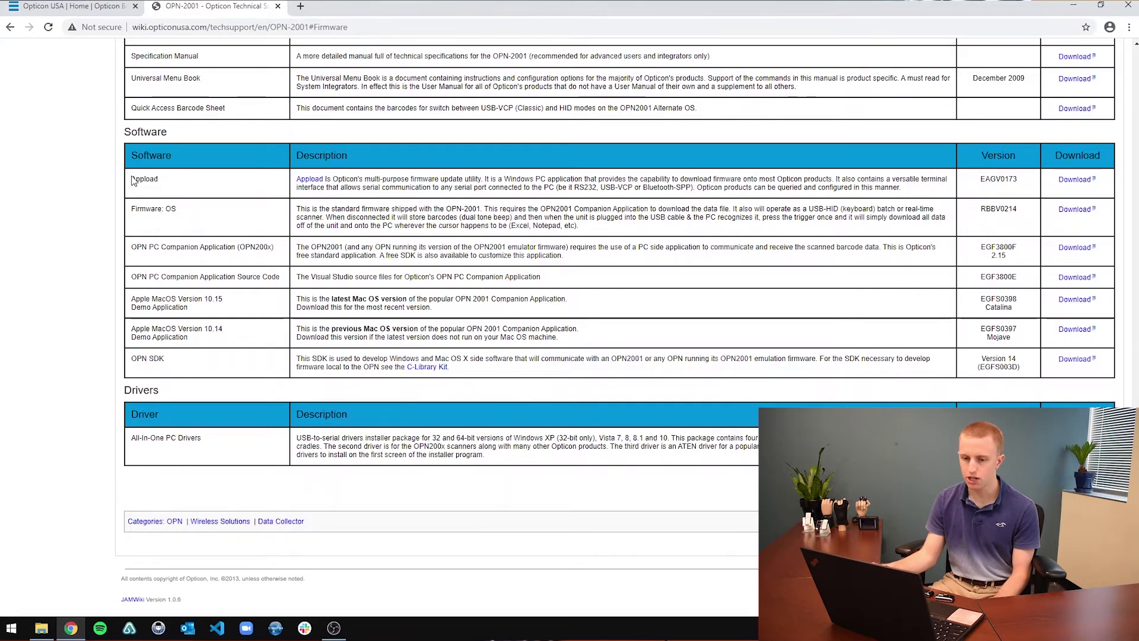
{"action": "left_click_drag", "start_coordinate": [133, 181], "coordinate": [164, 189]}
{"action": "left_click", "coordinate": [155, 242]}
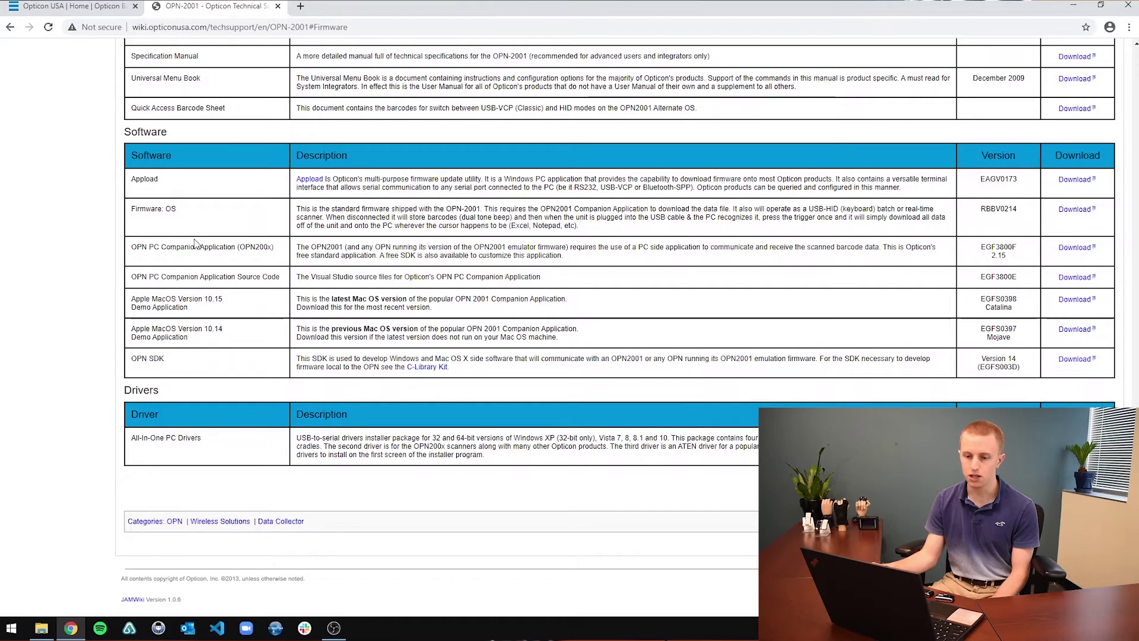
Step: Point out the OPN PC Companion Application and Appload entries, then download the Appload package
{"action": "left_click_drag", "start_coordinate": [162, 248], "coordinate": [272, 250]}
{"action": "left_click", "coordinate": [273, 250]}
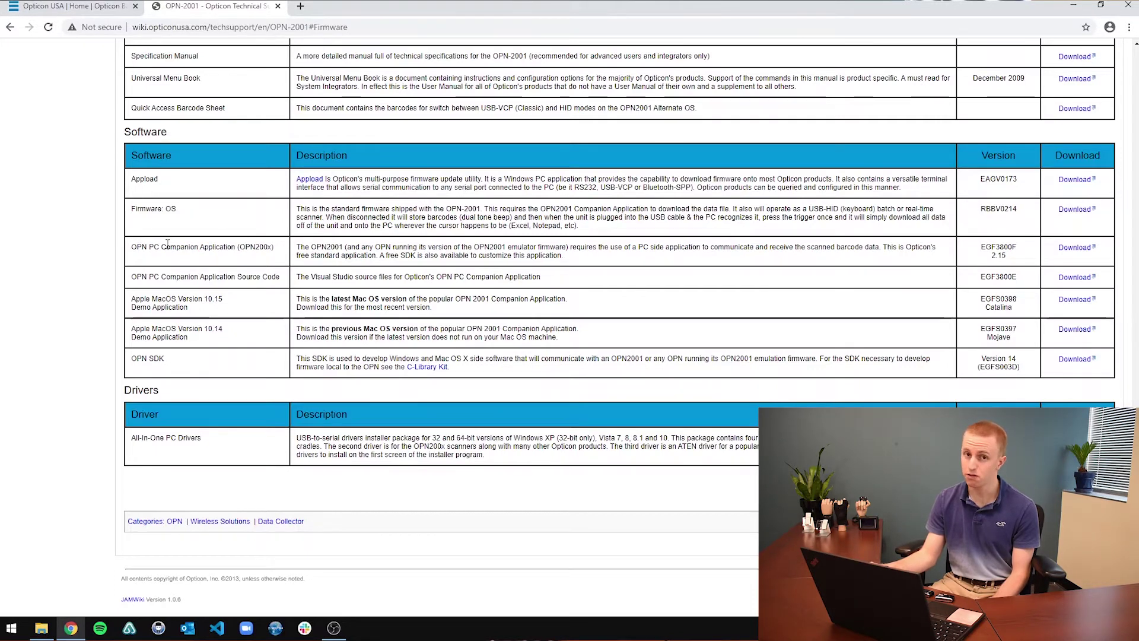
{"action": "double_click", "coordinate": [136, 179]}
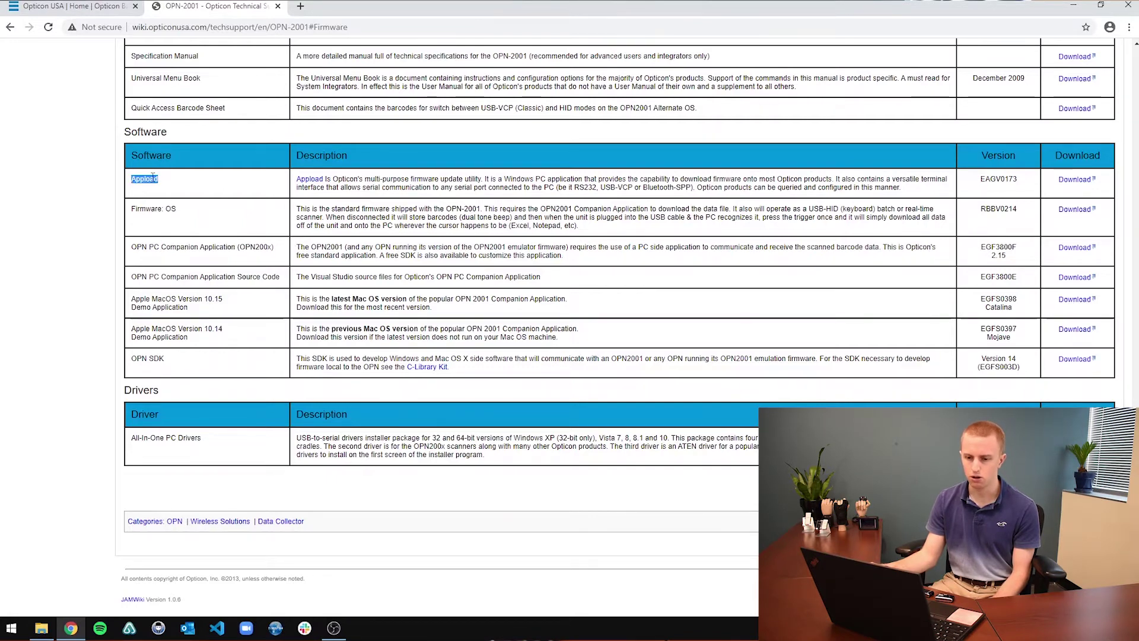
{"action": "left_click", "coordinate": [153, 176]}
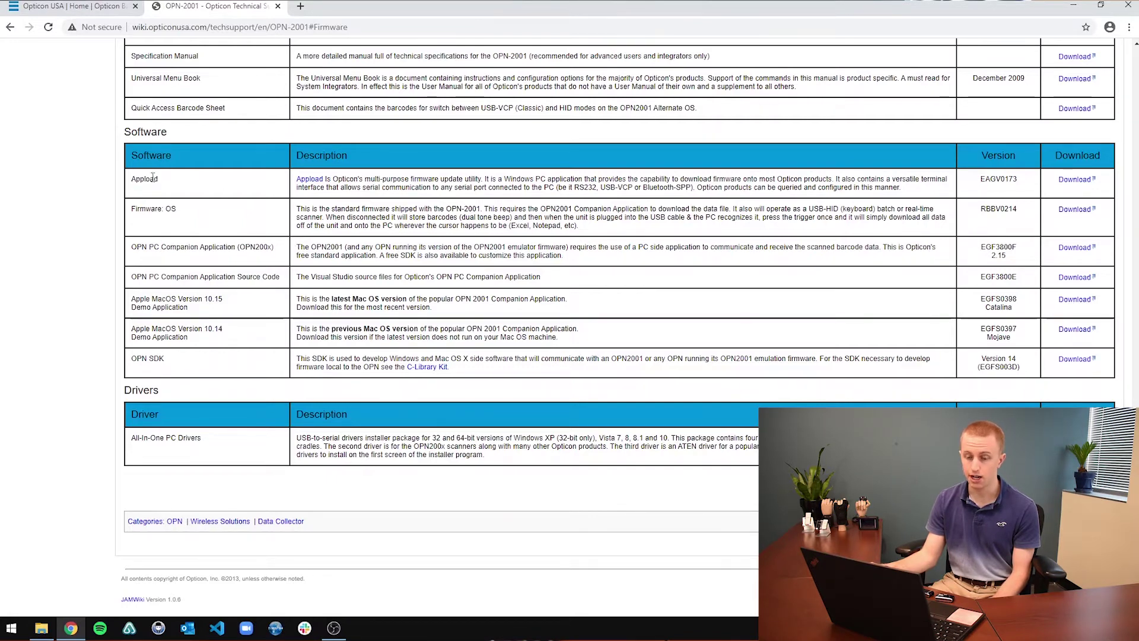
{"action": "left_click", "coordinate": [1068, 181]}
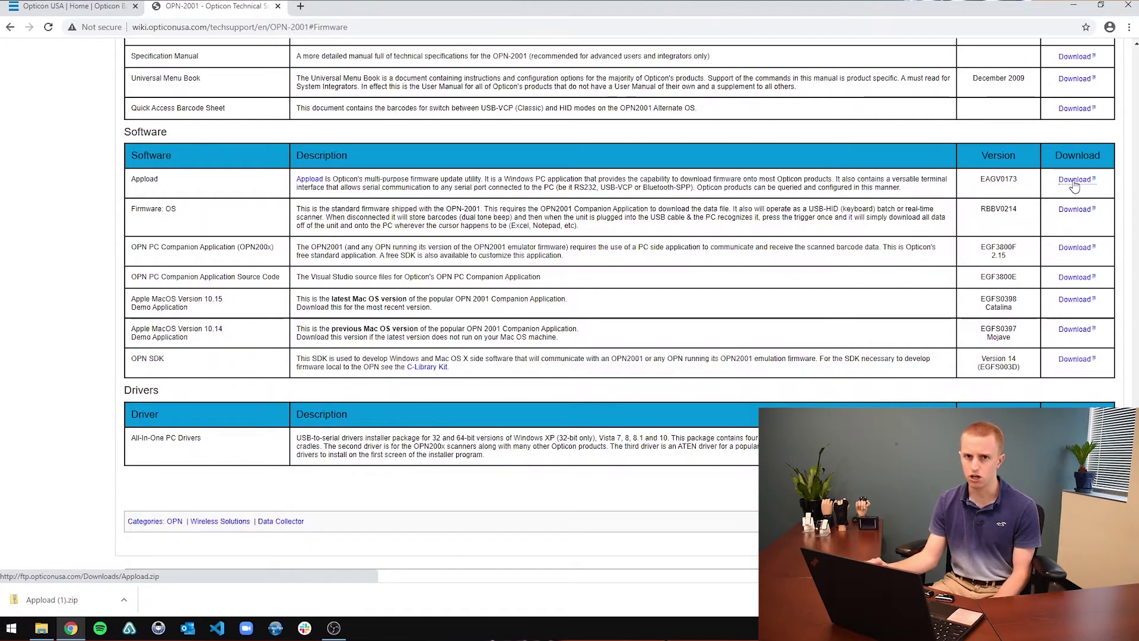
Step: Install Appload 1.73 with default location and no desktop shortcut, then minimize Explorer and Chrome
{"action": "left_click", "coordinate": [65, 601]}
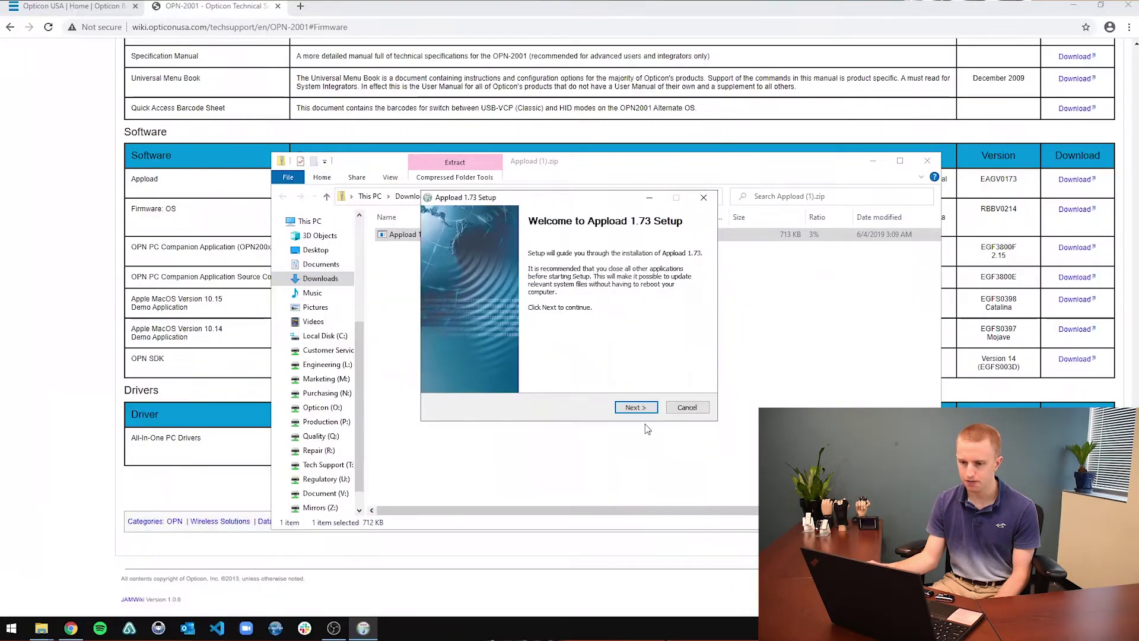
{"action": "left_click", "coordinate": [633, 409]}
{"action": "left_click", "coordinate": [634, 409]}
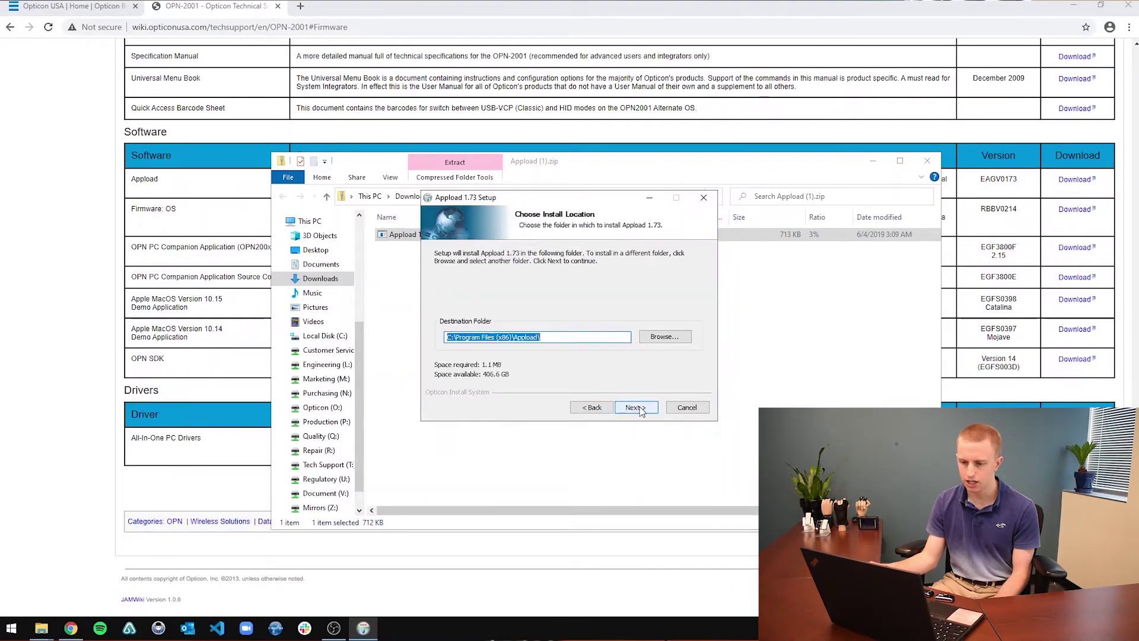
{"action": "left_click", "coordinate": [646, 410]}
{"action": "left_click", "coordinate": [637, 408]}
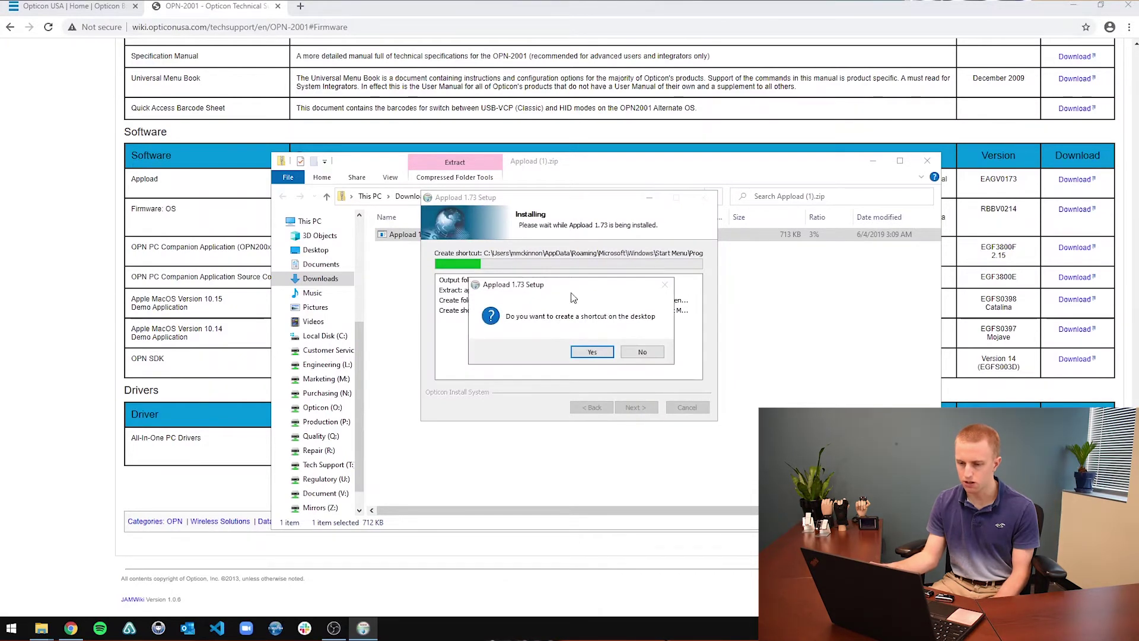
{"action": "left_click", "coordinate": [642, 352]}
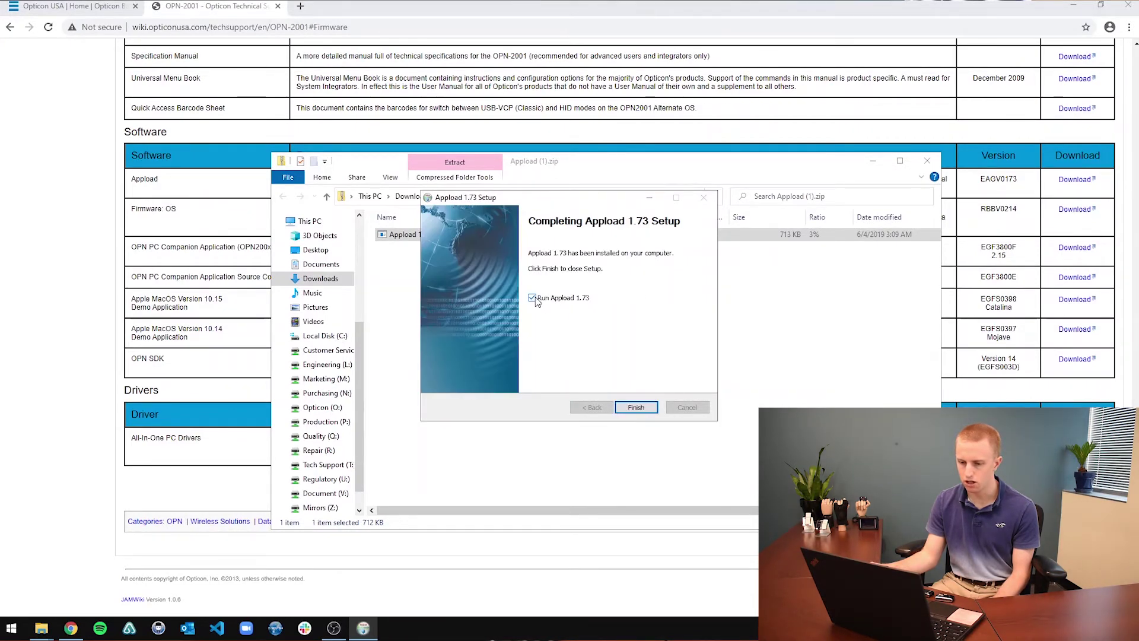
{"action": "left_click", "coordinate": [635, 408]}
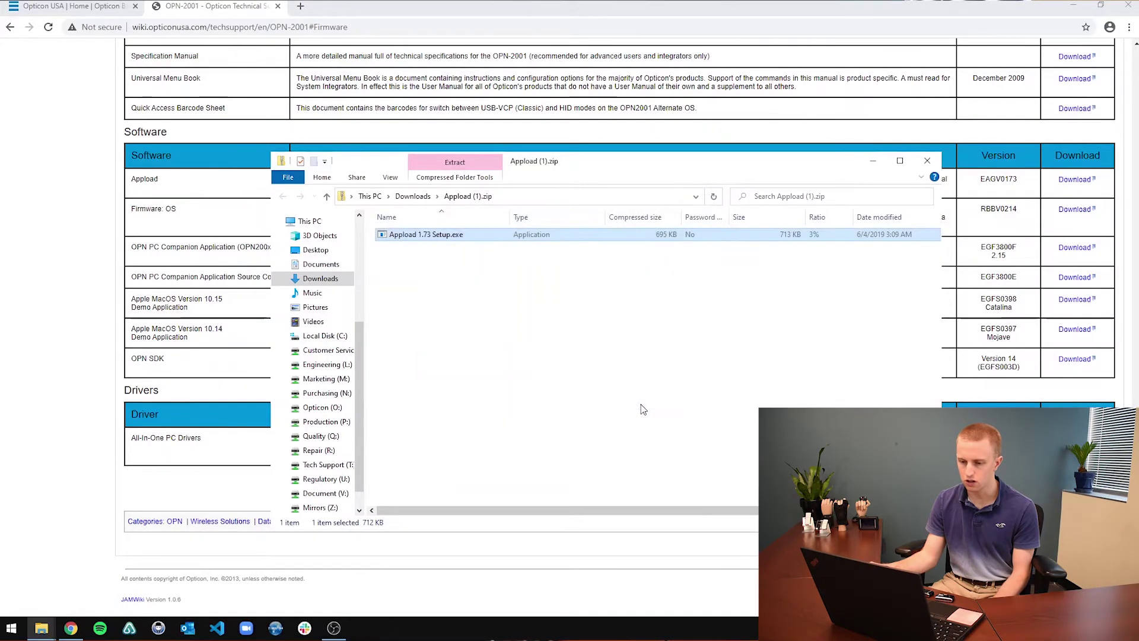
{"action": "left_click", "coordinate": [871, 166]}
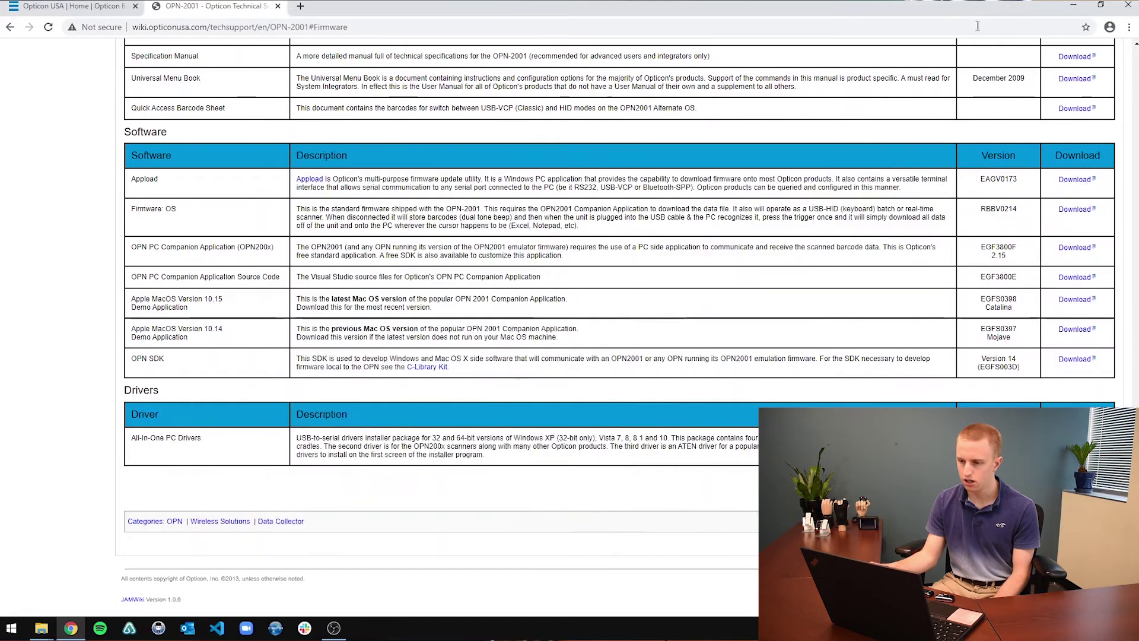
{"action": "left_click", "coordinate": [1072, 5]}
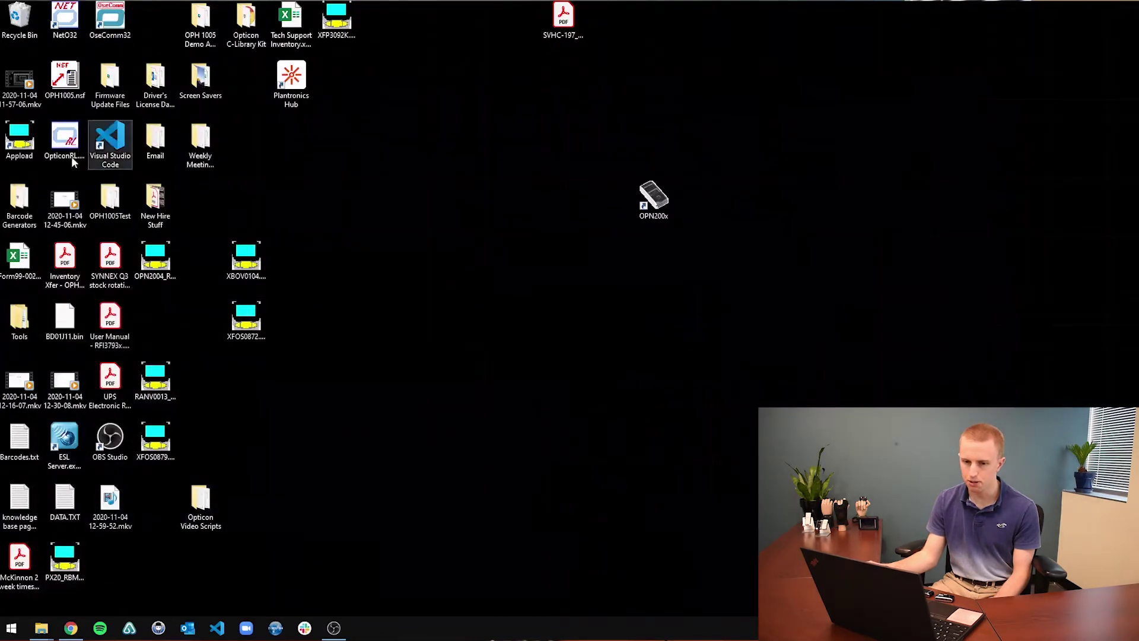
Step: Move the Appload shortcut to the desktop centre and launch Appload
{"action": "left_click_drag", "start_coordinate": [19, 137], "coordinate": [490, 191]}
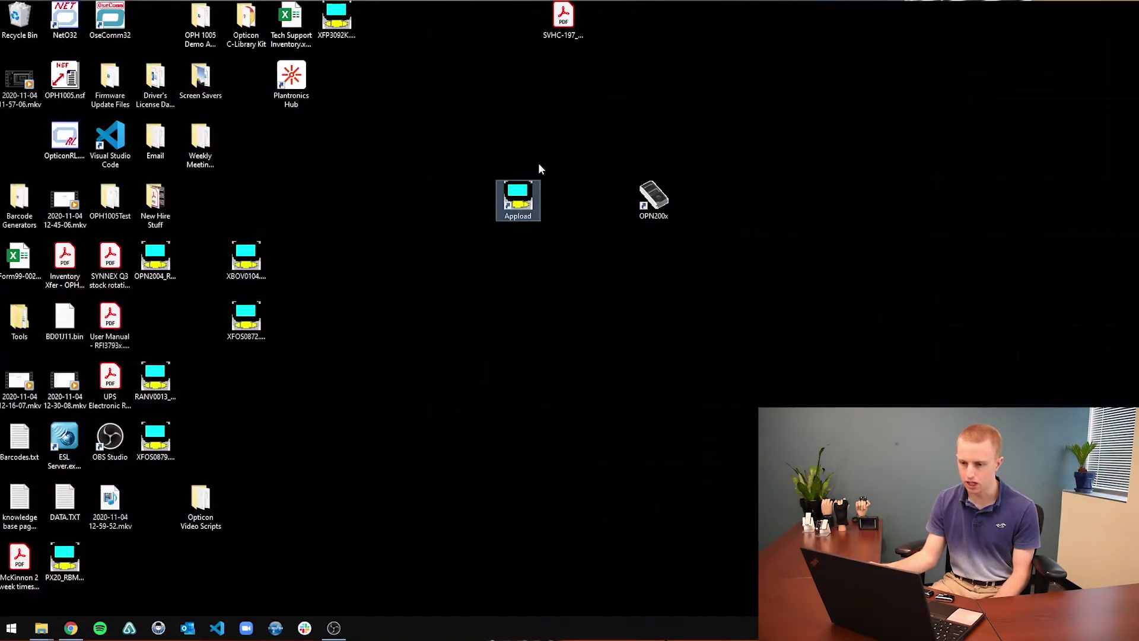
{"action": "double_click", "coordinate": [519, 208]}
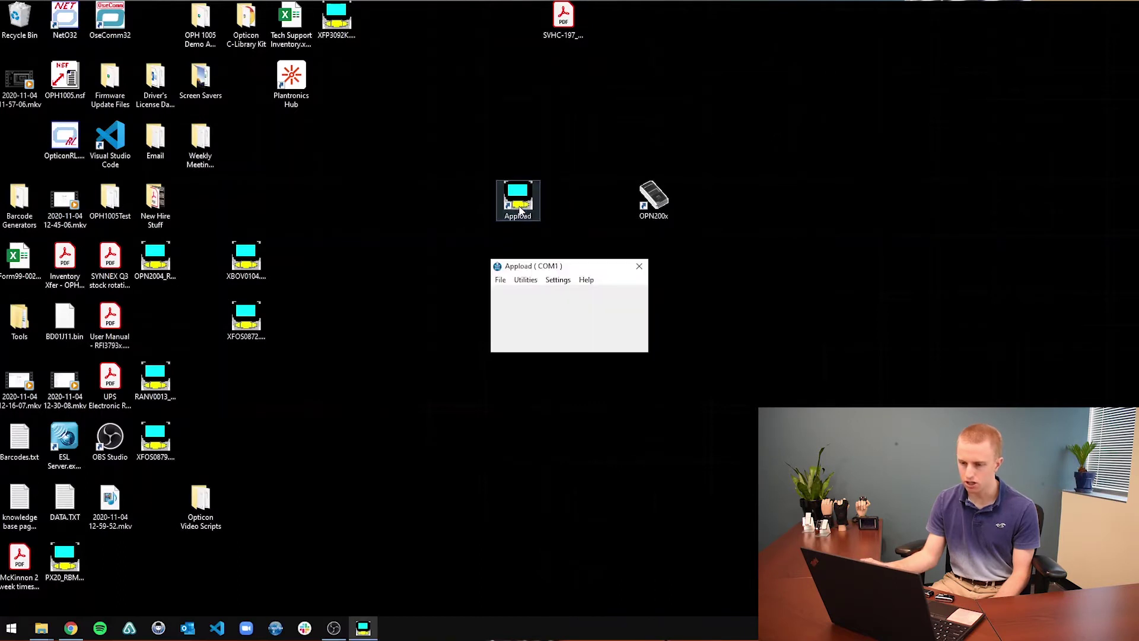
{"action": "left_click_drag", "start_coordinate": [587, 268], "coordinate": [494, 289]}
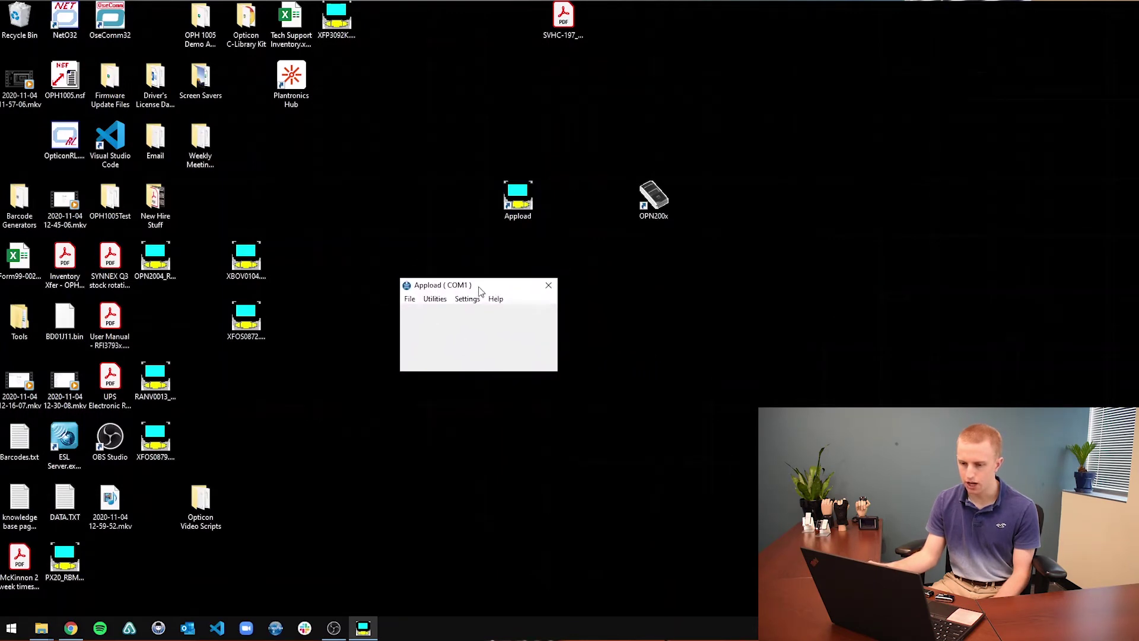
Step: Browse Appload's Utilities, File and Settings > Port menus, leaving the port on COM1
{"action": "left_click", "coordinate": [434, 299]}
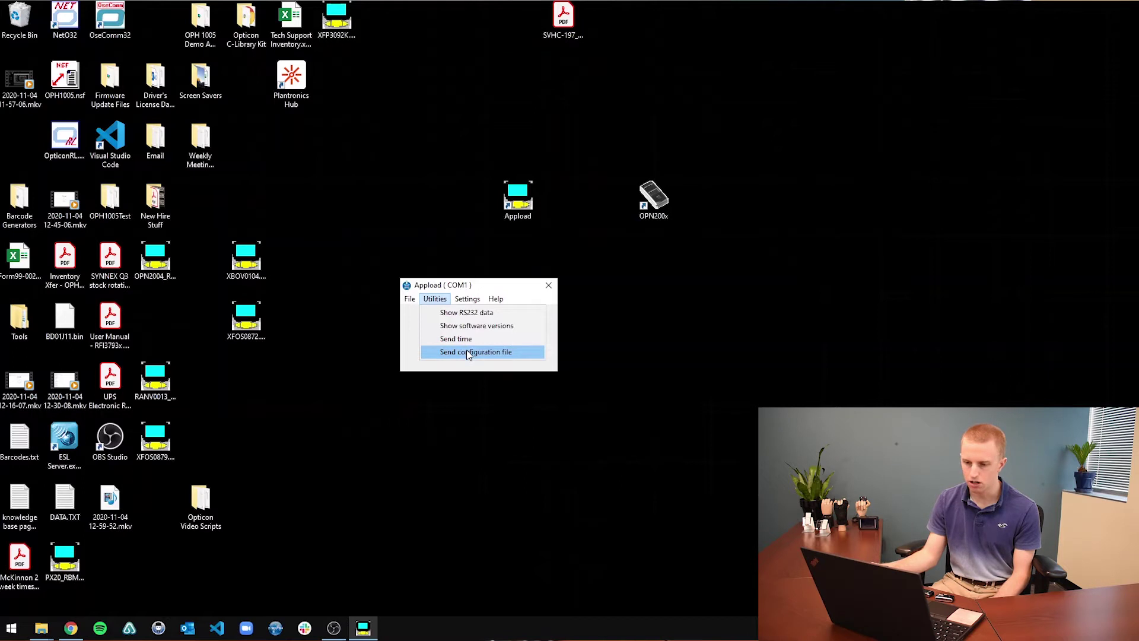
{"action": "mouse_move", "coordinate": [413, 298]}
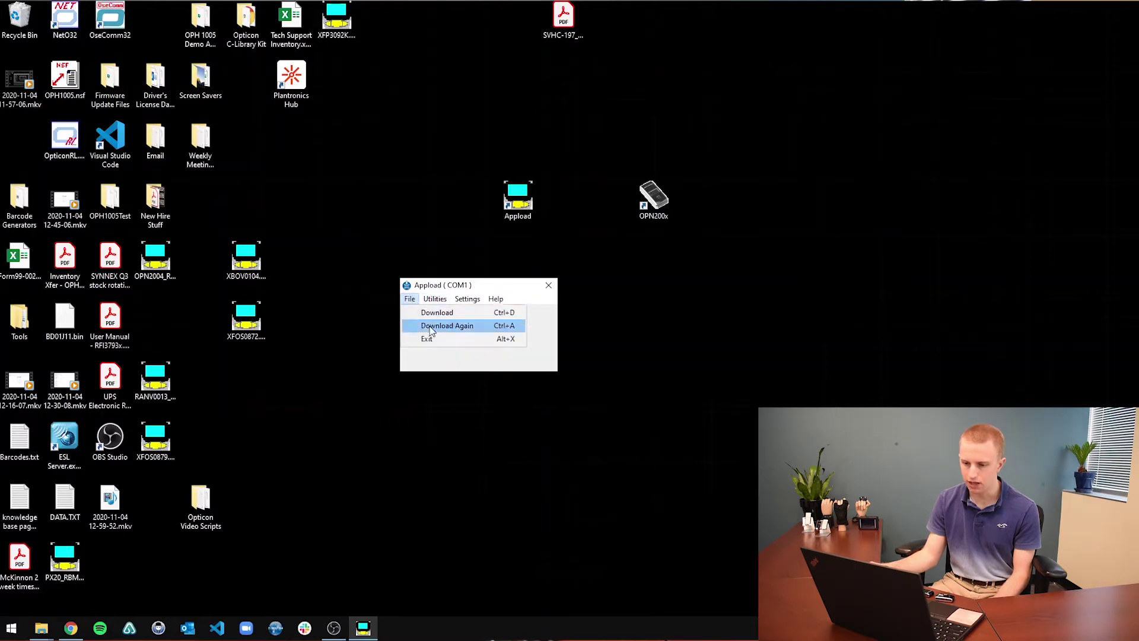
{"action": "mouse_move", "coordinate": [469, 300]}
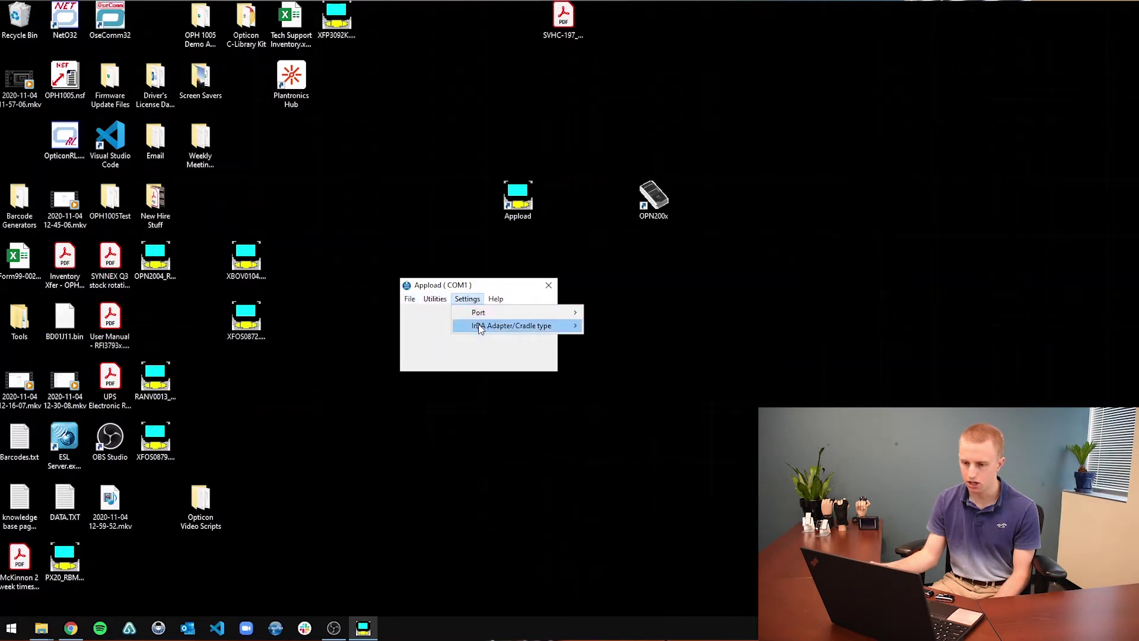
{"action": "left_click", "coordinate": [478, 286]}
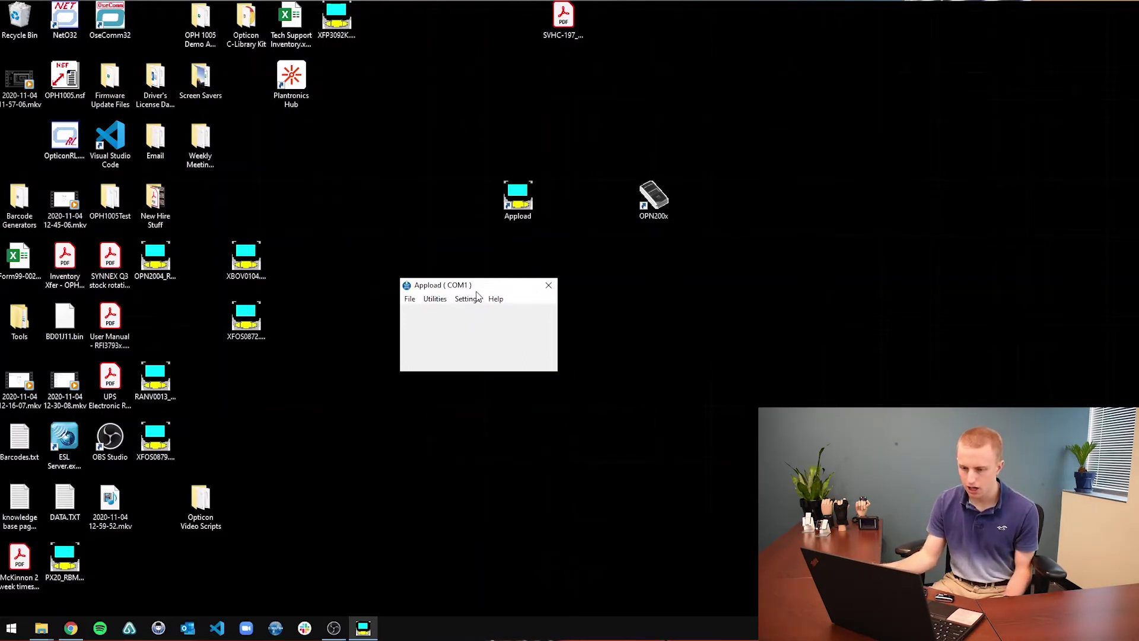
{"action": "left_click", "coordinate": [469, 299]}
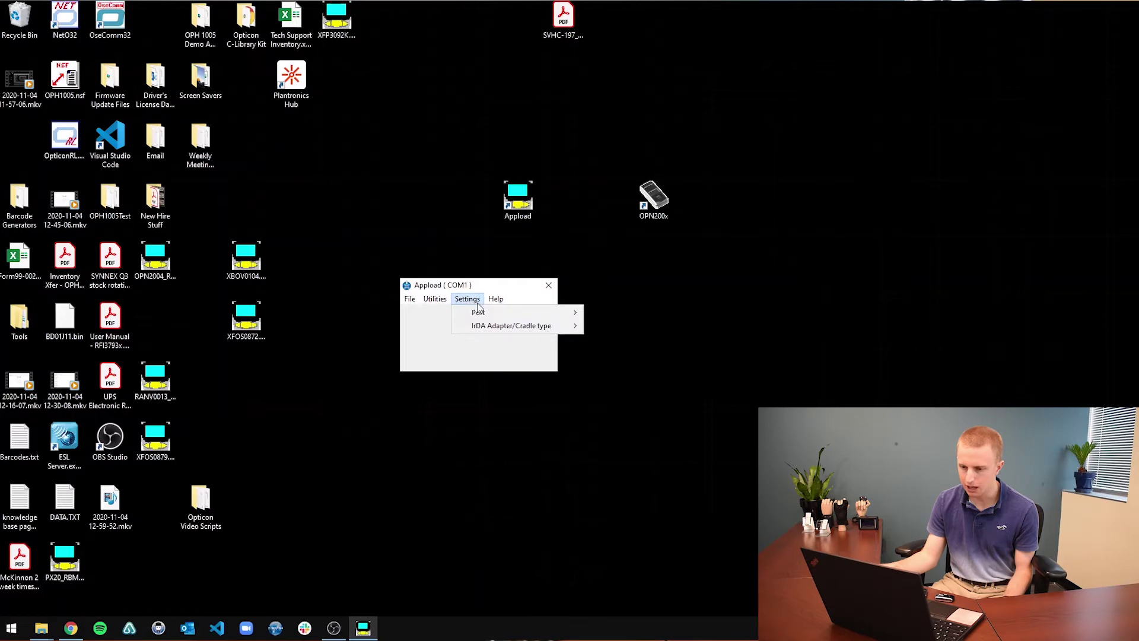
{"action": "mouse_move", "coordinate": [489, 315]}
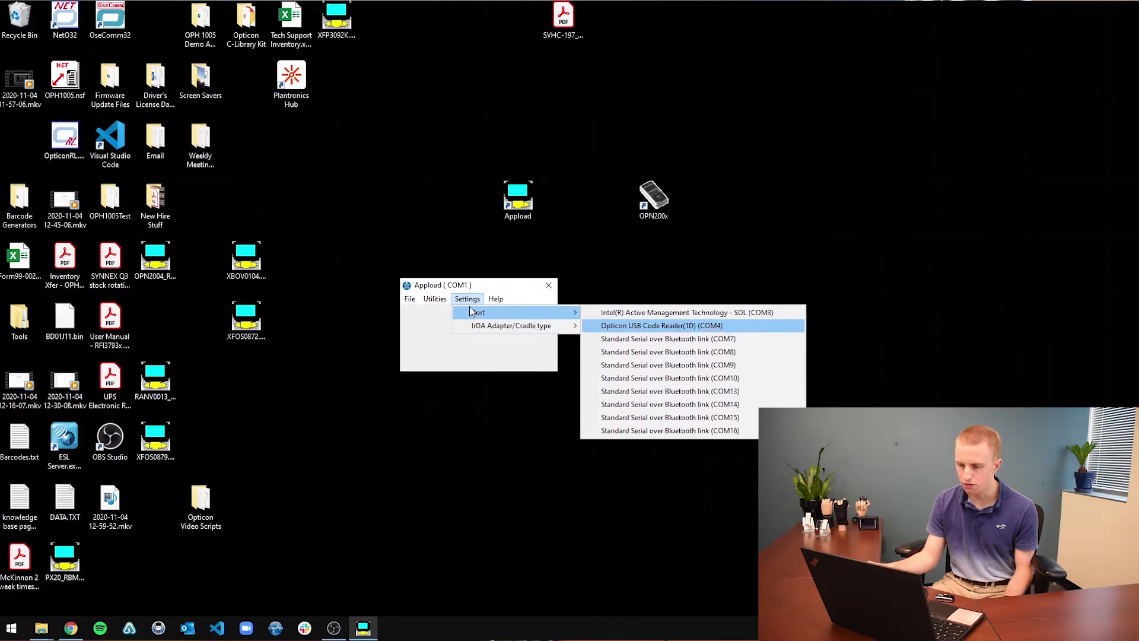
{"action": "left_click", "coordinate": [731, 330]}
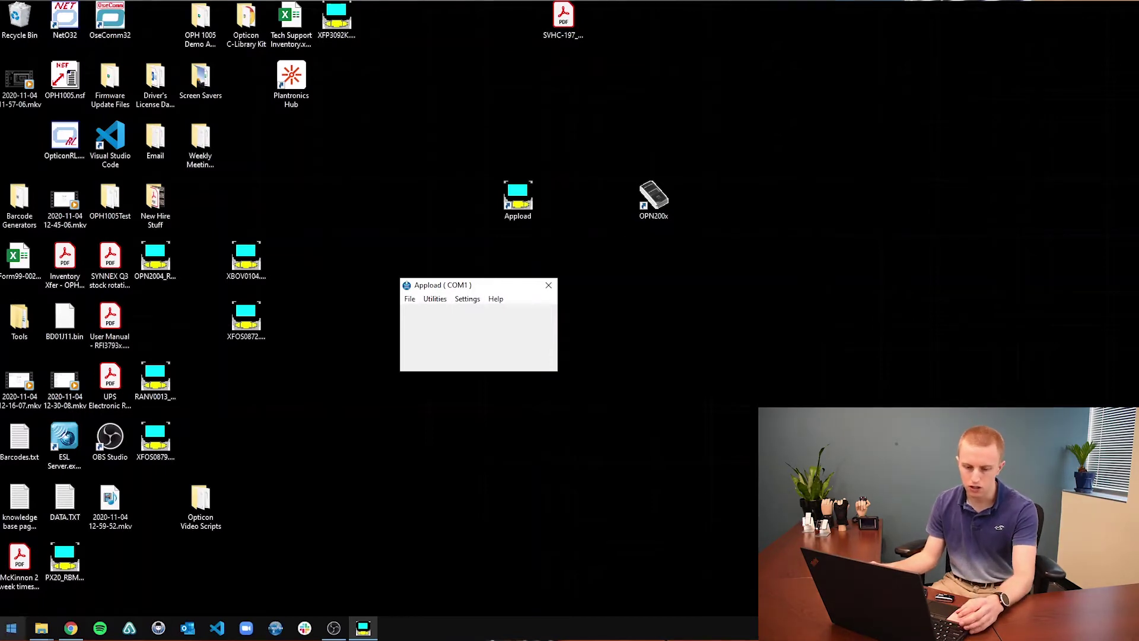
{"action": "left_click", "coordinate": [11, 627]}
Step: Open Device Manager via 'dev', confirm Opticon USB Code Reader on COM4 under Ports, then close it
{"action": "type", "text": "dev"}
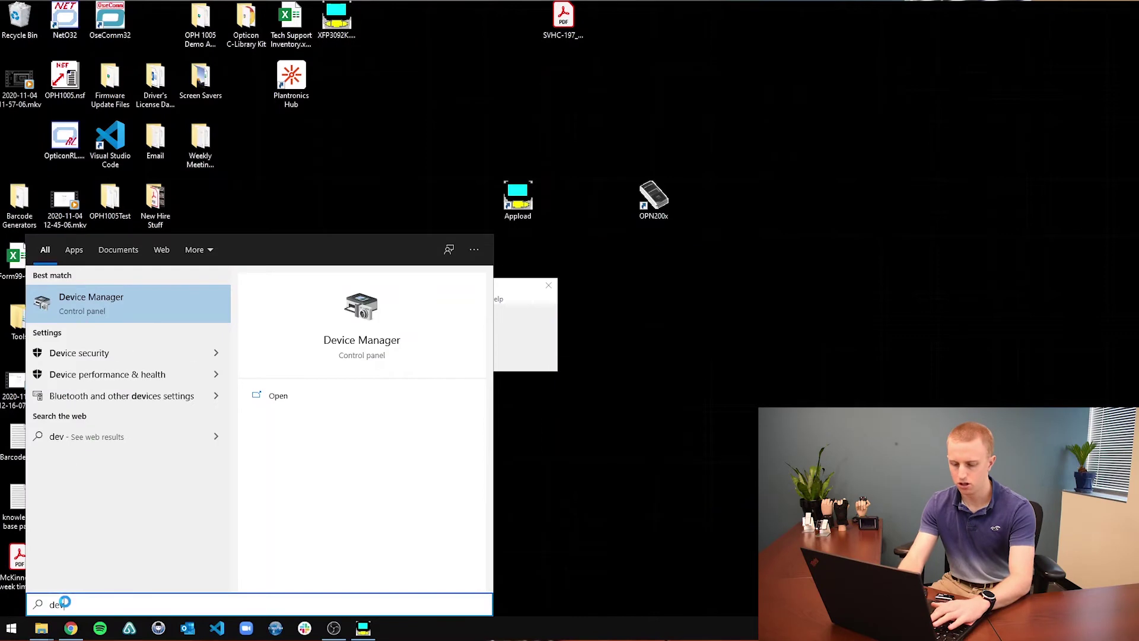
{"action": "key", "text": "Return"}
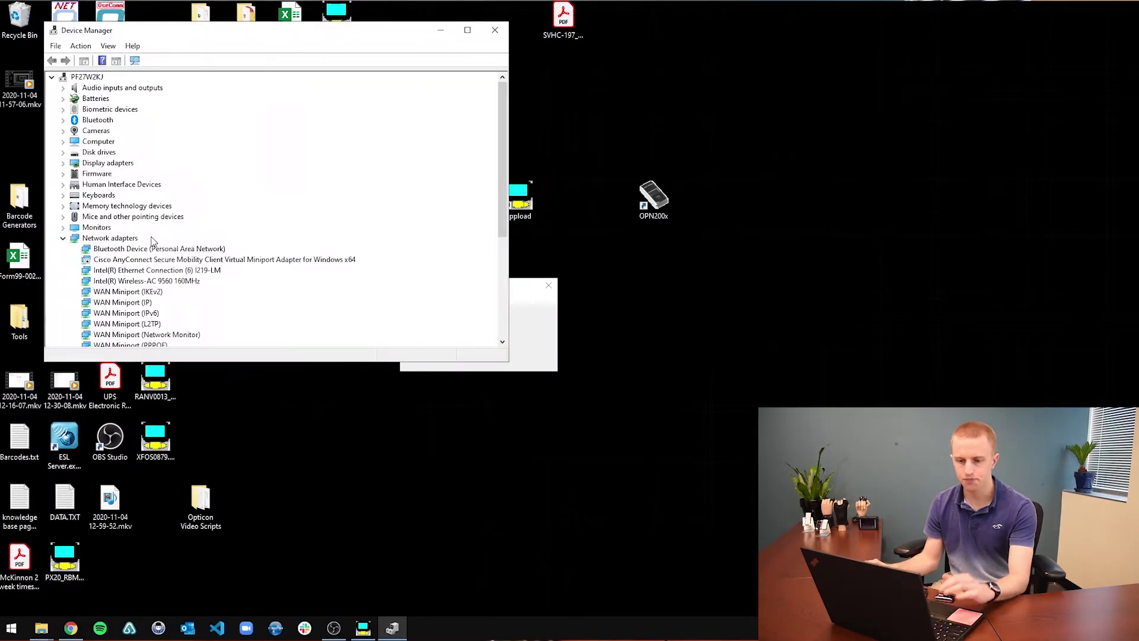
{"action": "scroll", "coordinate": [176, 191], "scroll_direction": "down", "scroll_amount": 5}
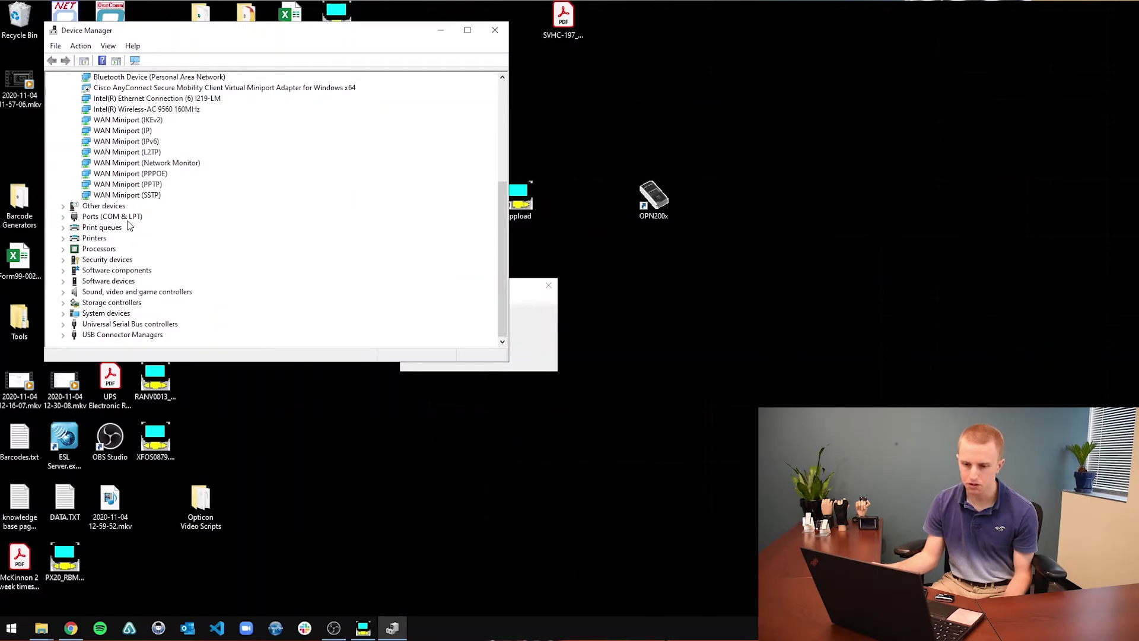
{"action": "left_click", "coordinate": [62, 217]}
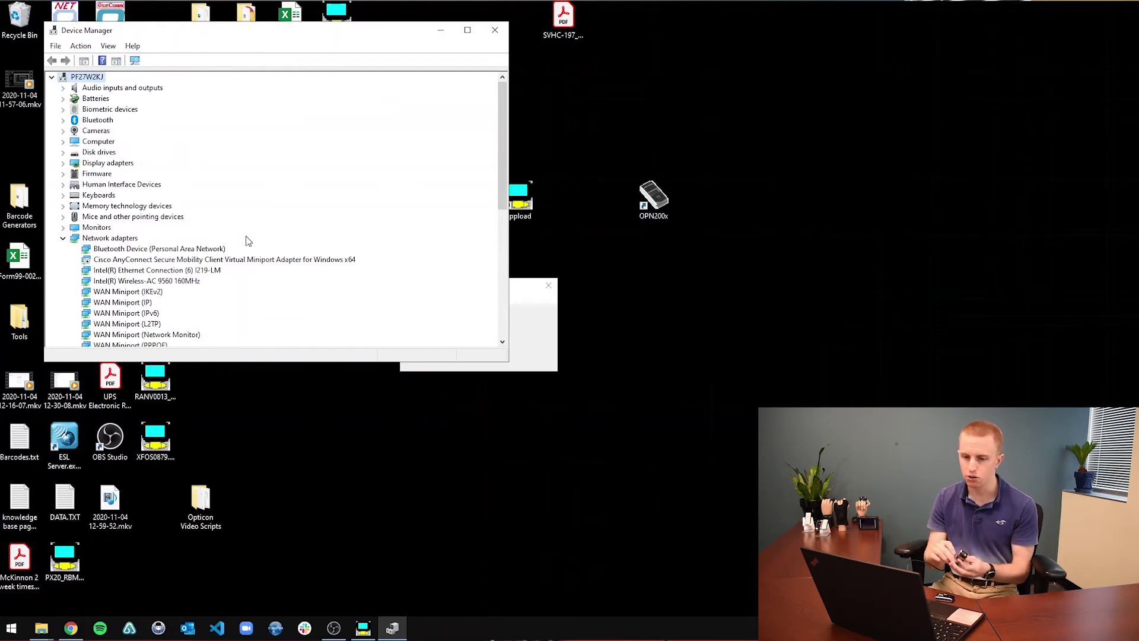
{"action": "scroll", "coordinate": [248, 240], "scroll_direction": "down", "scroll_amount": 6}
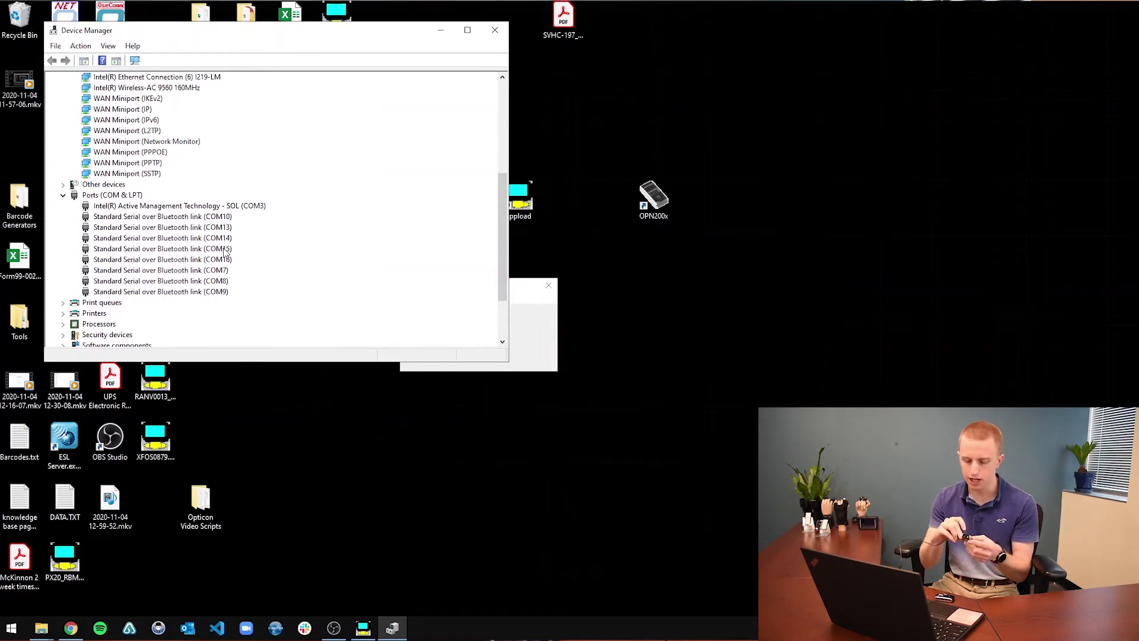
{"action": "scroll", "coordinate": [225, 252], "scroll_direction": "up", "scroll_amount": 6}
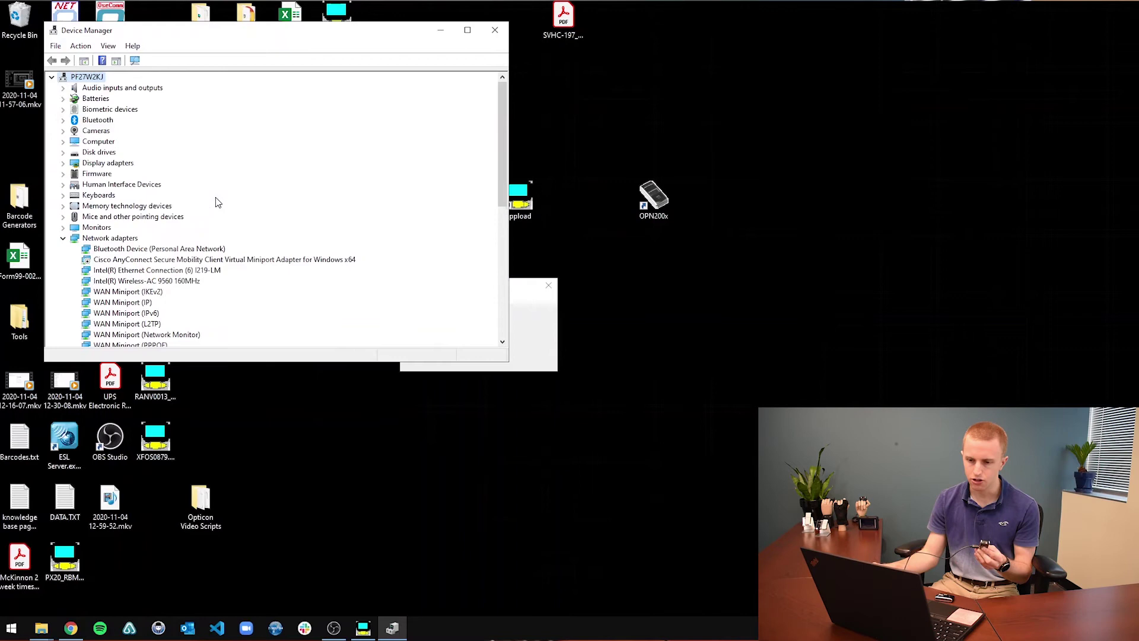
{"action": "scroll", "coordinate": [217, 203], "scroll_direction": "down", "scroll_amount": 7}
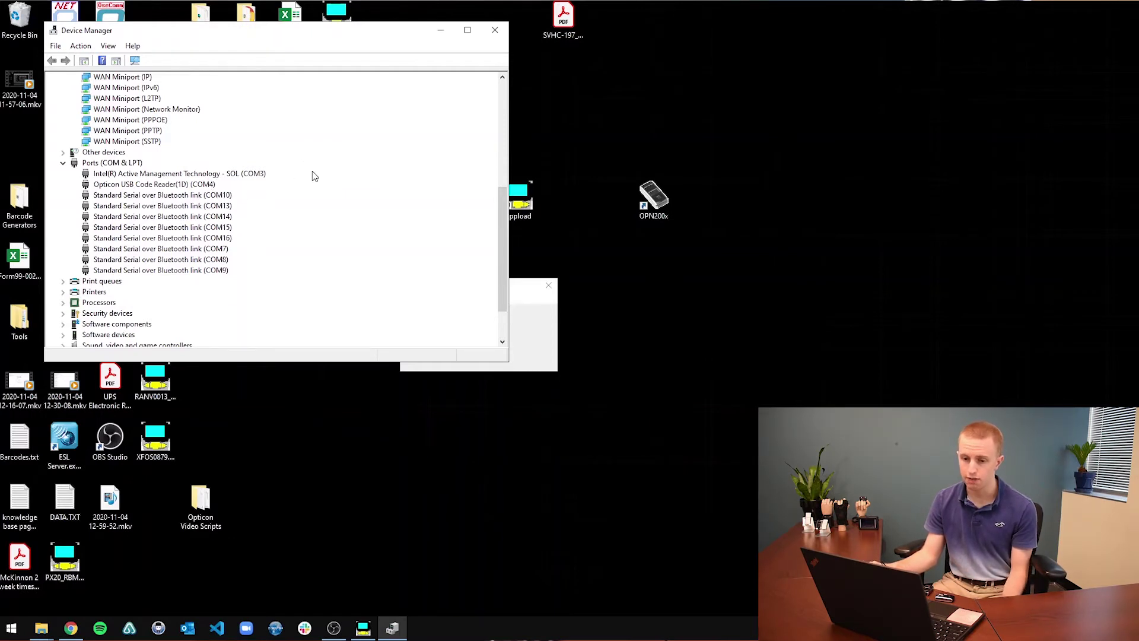
{"action": "left_click", "coordinate": [496, 31]}
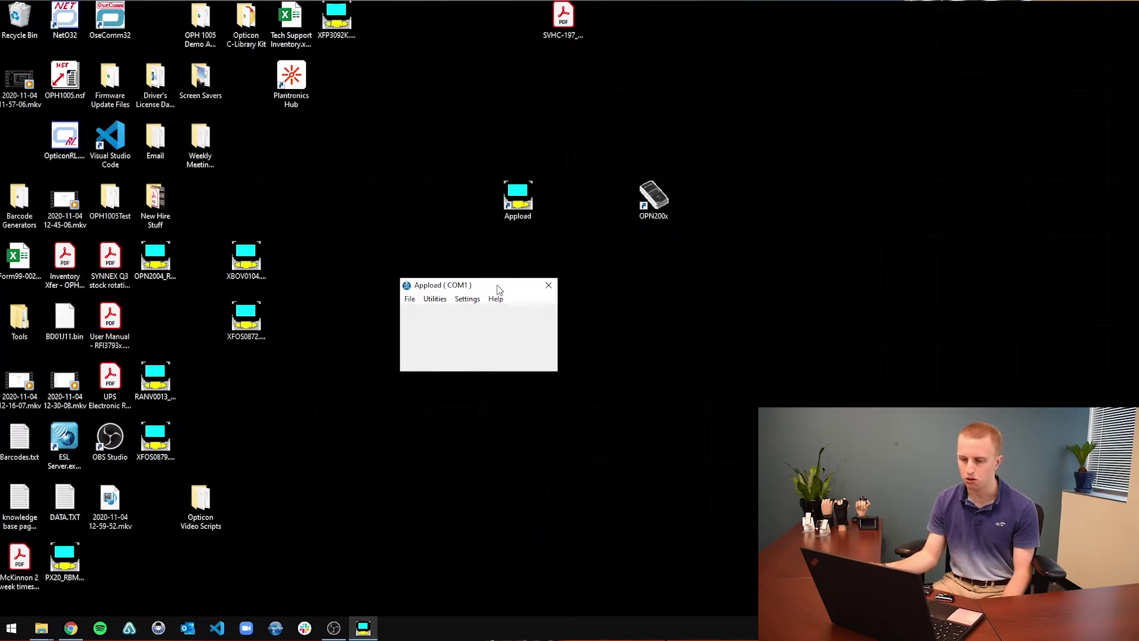
Step: Set Appload's port to Opticon USB Code Reader(1D) (COM4) and bring Chrome forward
{"action": "left_click", "coordinate": [468, 300]}
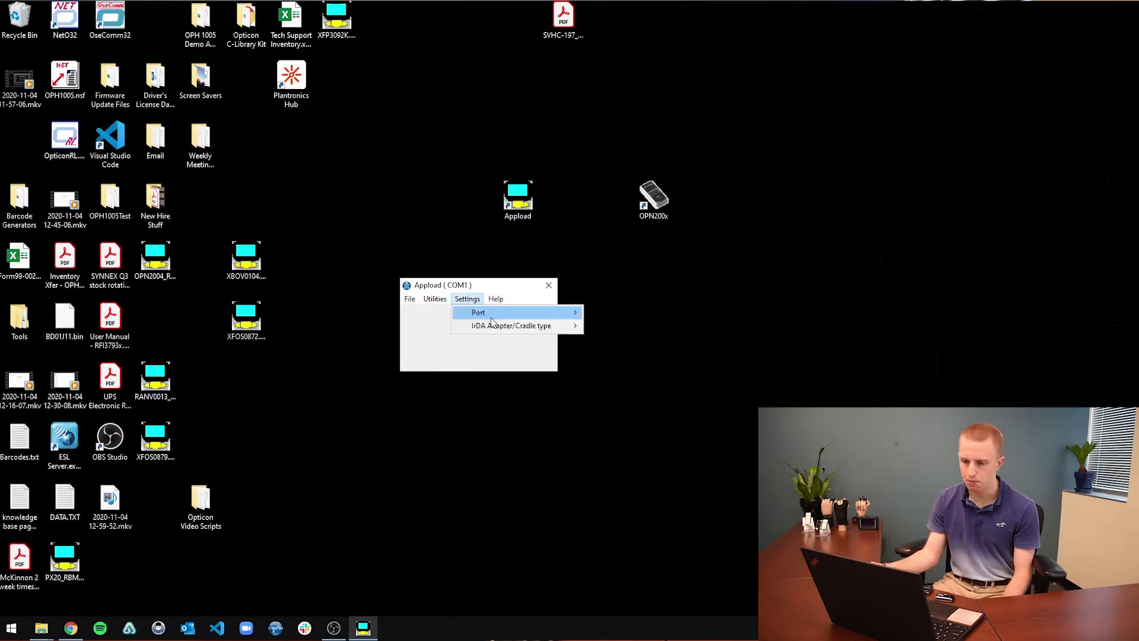
{"action": "mouse_move", "coordinate": [492, 315]}
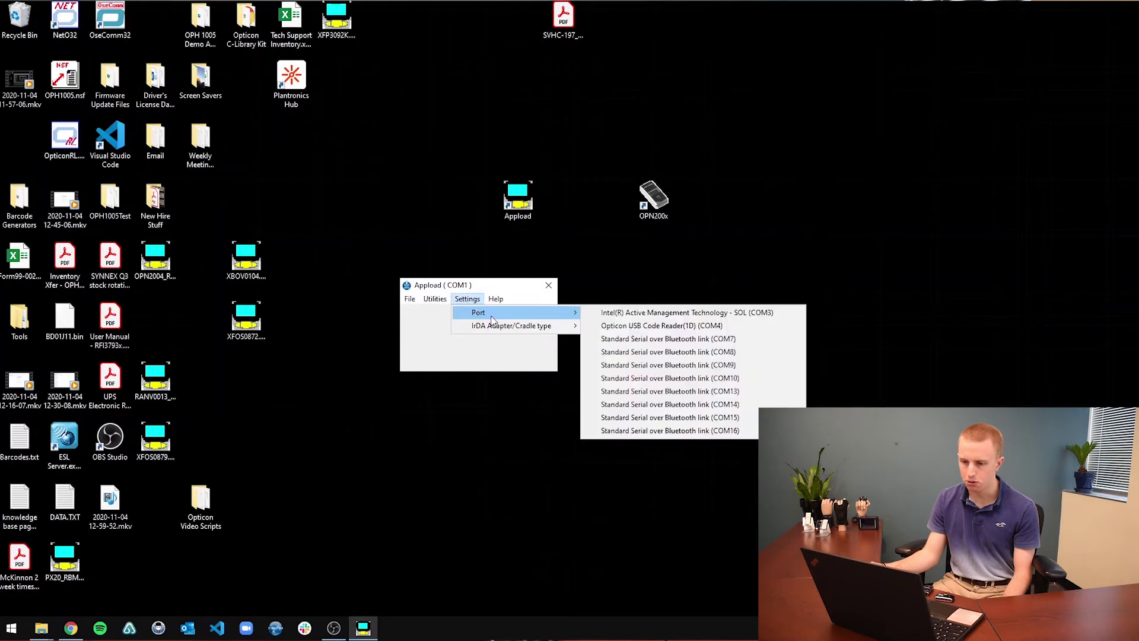
{"action": "left_click", "coordinate": [677, 325]}
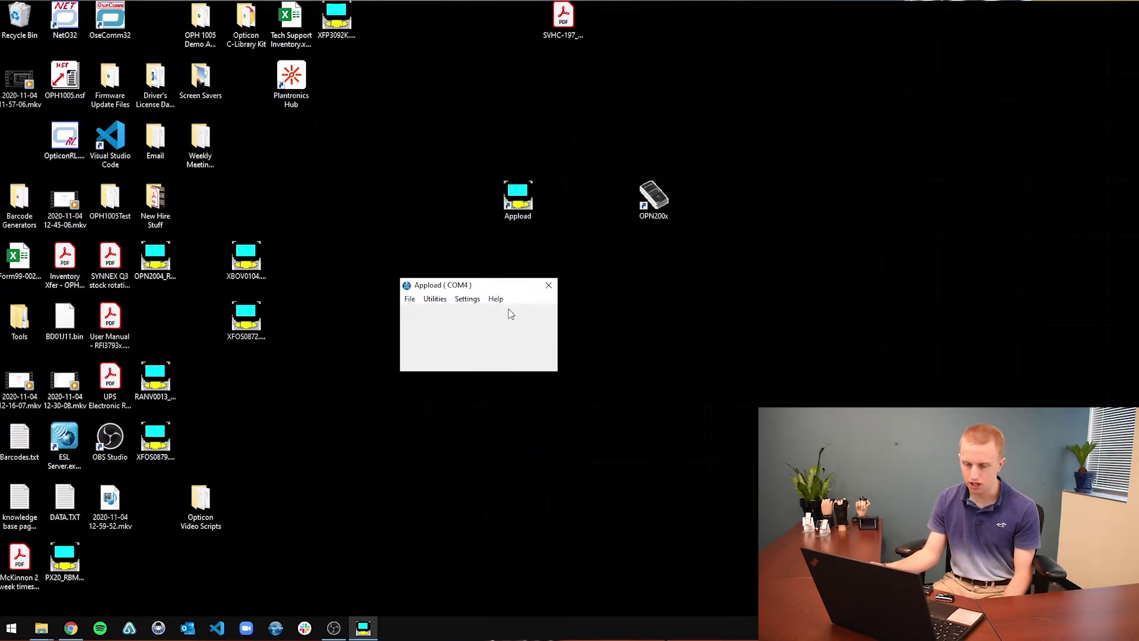
{"action": "left_click", "coordinate": [70, 629]}
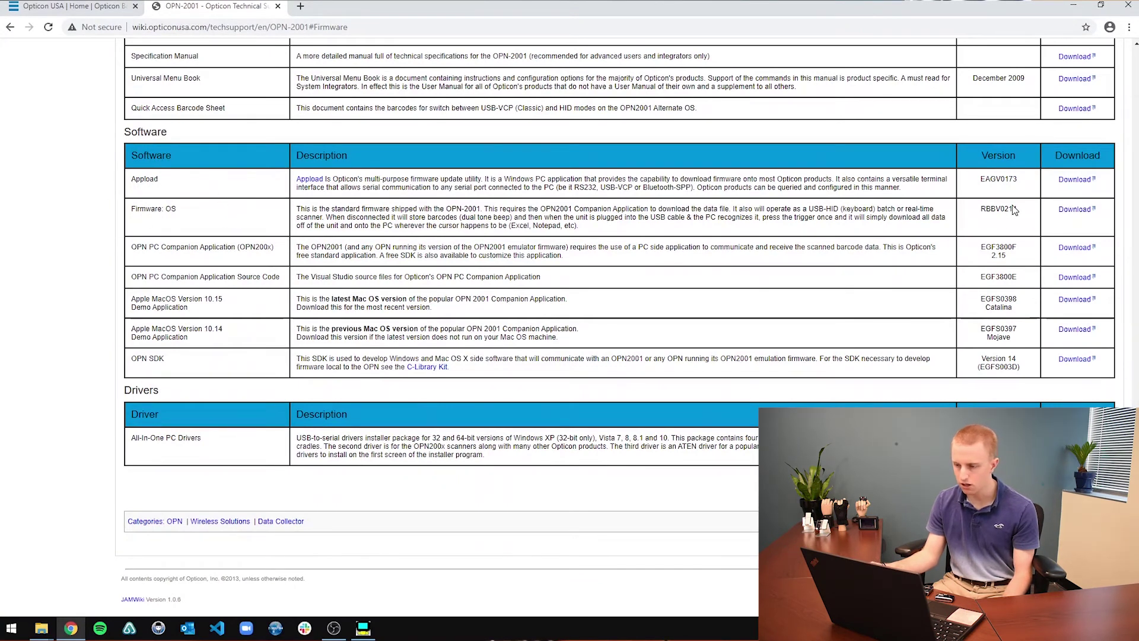
Step: Highlight the RBBV0214 version in the Firmware: OS row, then minimize Chrome
{"action": "left_click_drag", "start_coordinate": [980, 212], "coordinate": [1023, 215]}
{"action": "left_click", "coordinate": [1021, 214]}
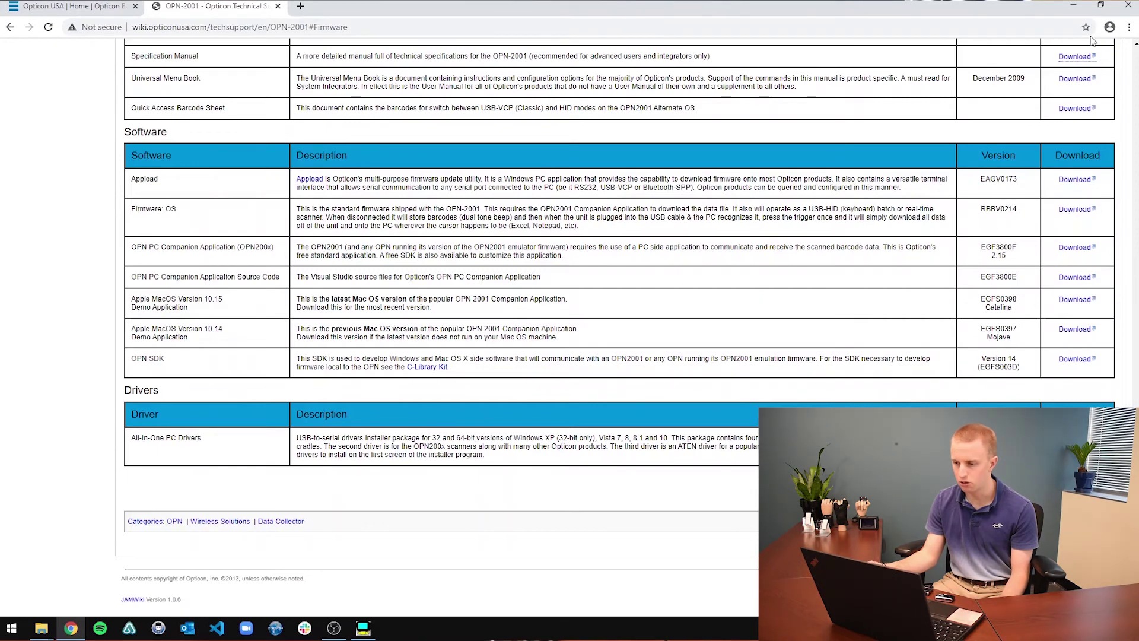
{"action": "left_click", "coordinate": [1074, 9]}
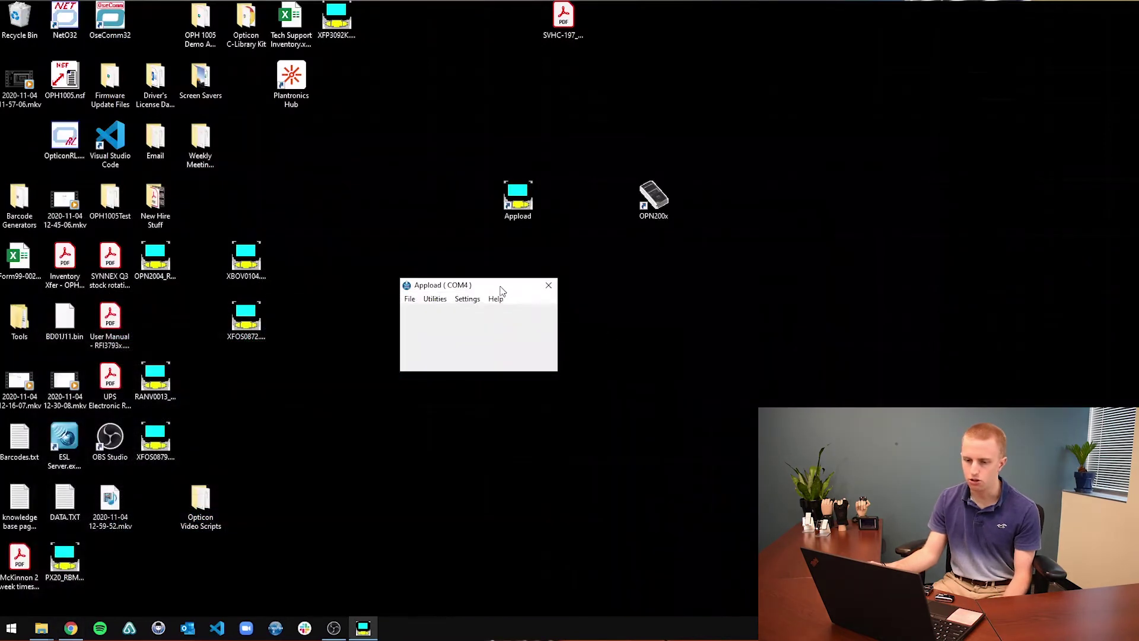
Step: Use Utilities > Show software versions to confirm firmware Ver. RBBV0214, then return to Chrome
{"action": "left_click_drag", "start_coordinate": [484, 267], "coordinate": [483, 264]}
{"action": "left_click", "coordinate": [418, 276]}
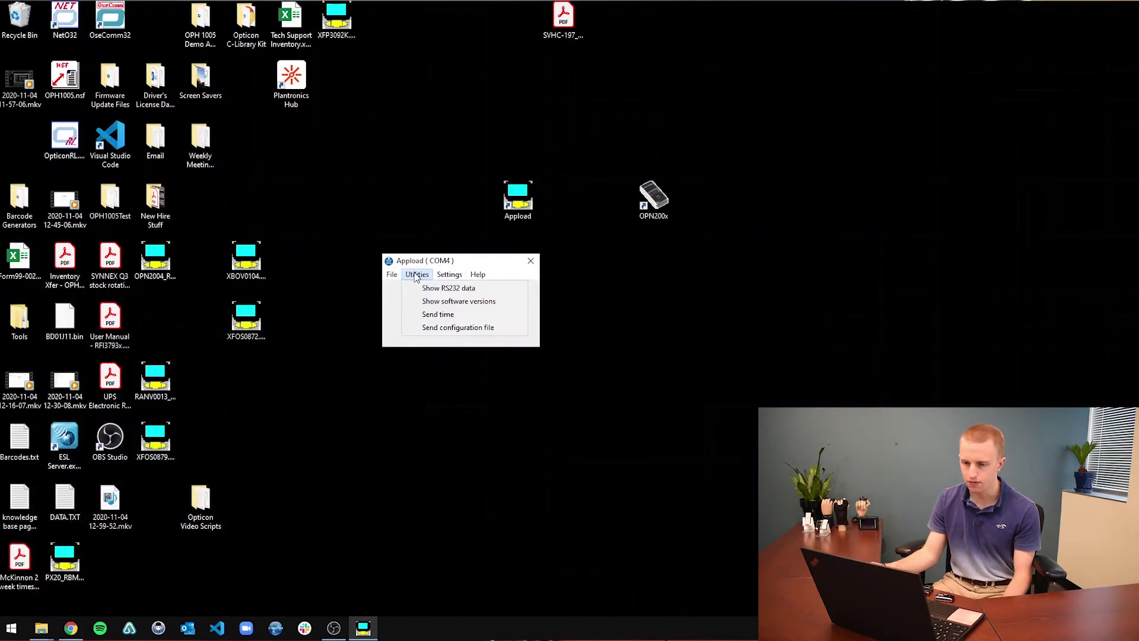
{"action": "left_click", "coordinate": [432, 304]}
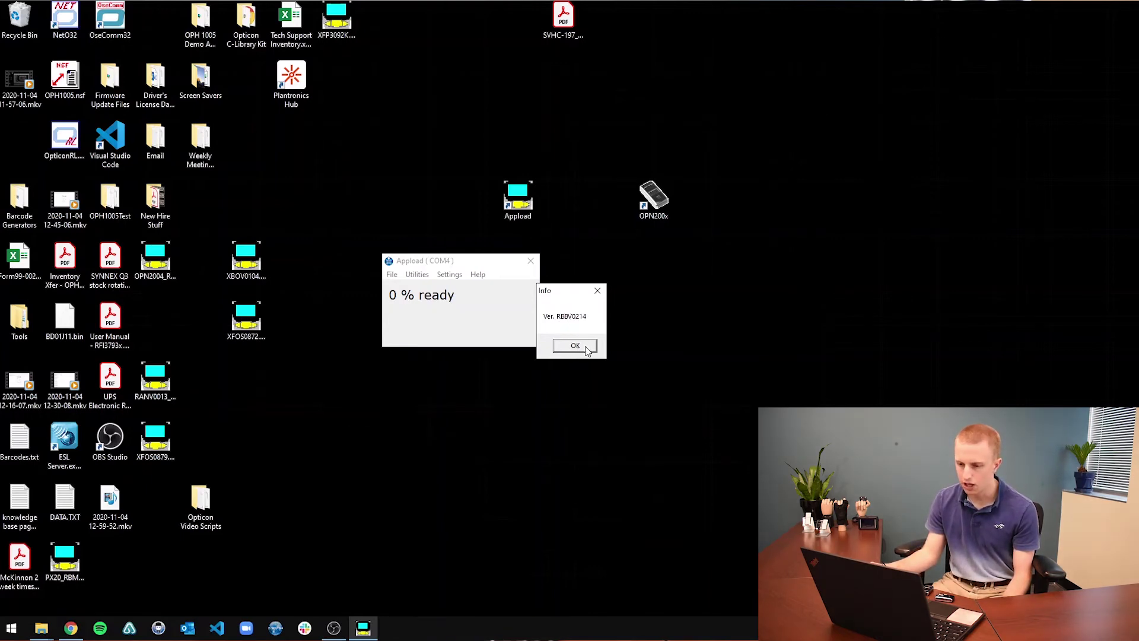
{"action": "left_click", "coordinate": [585, 349]}
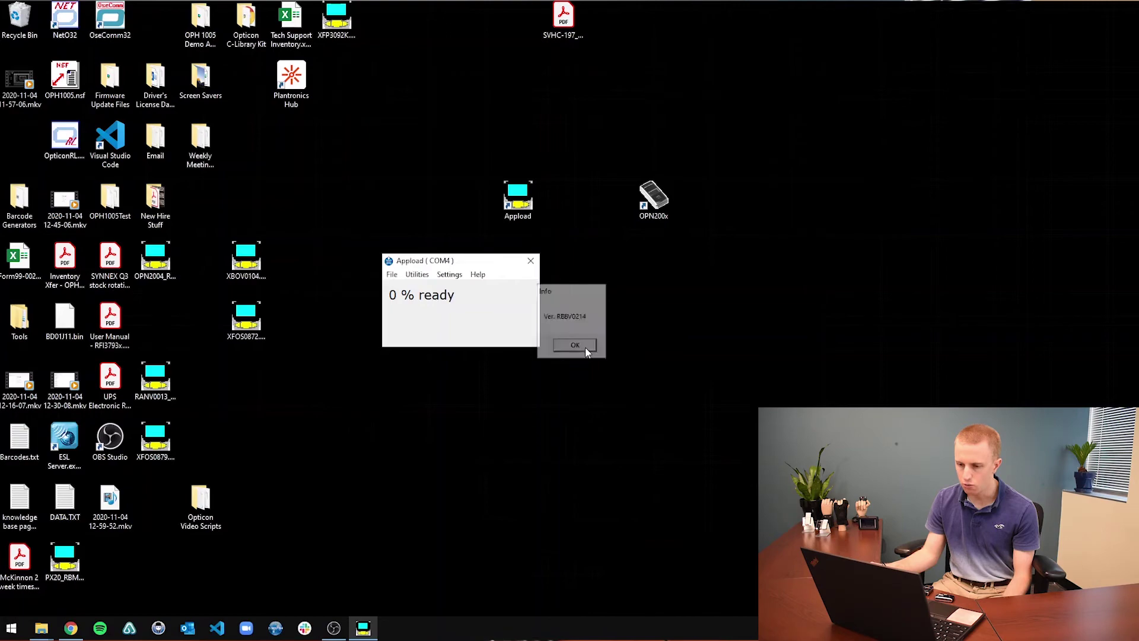
{"action": "left_click", "coordinate": [70, 628]}
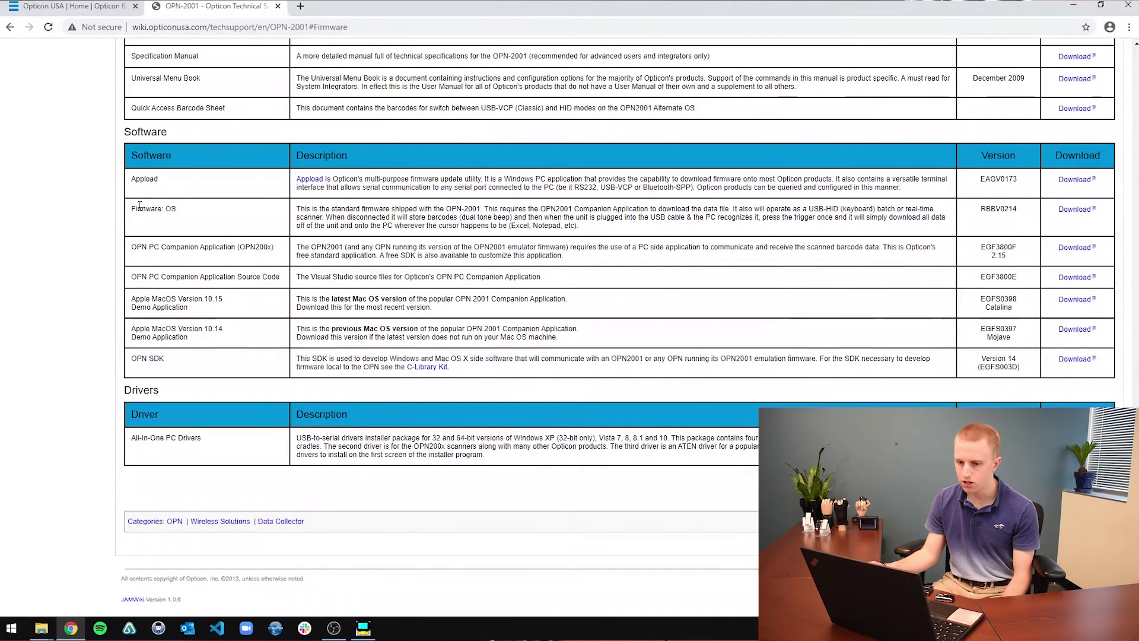
Step: Download the Firmware: OS package RBB3640x.zip (version RBBV0214) and open the archive
{"action": "left_click_drag", "start_coordinate": [128, 212], "coordinate": [177, 213]}
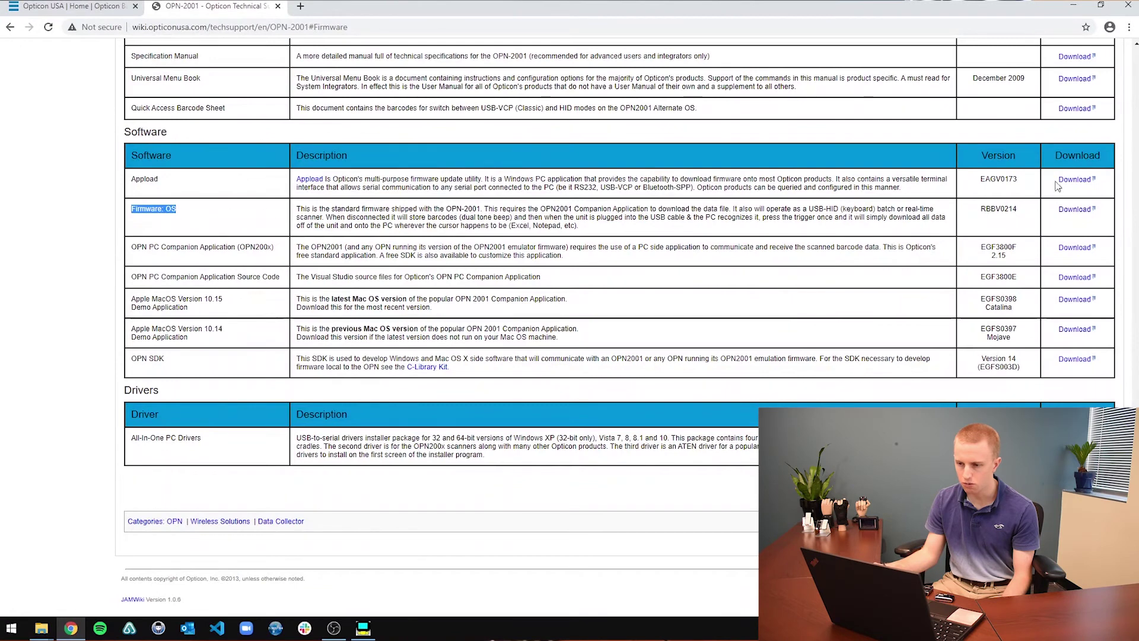
{"action": "left_click", "coordinate": [1016, 220]}
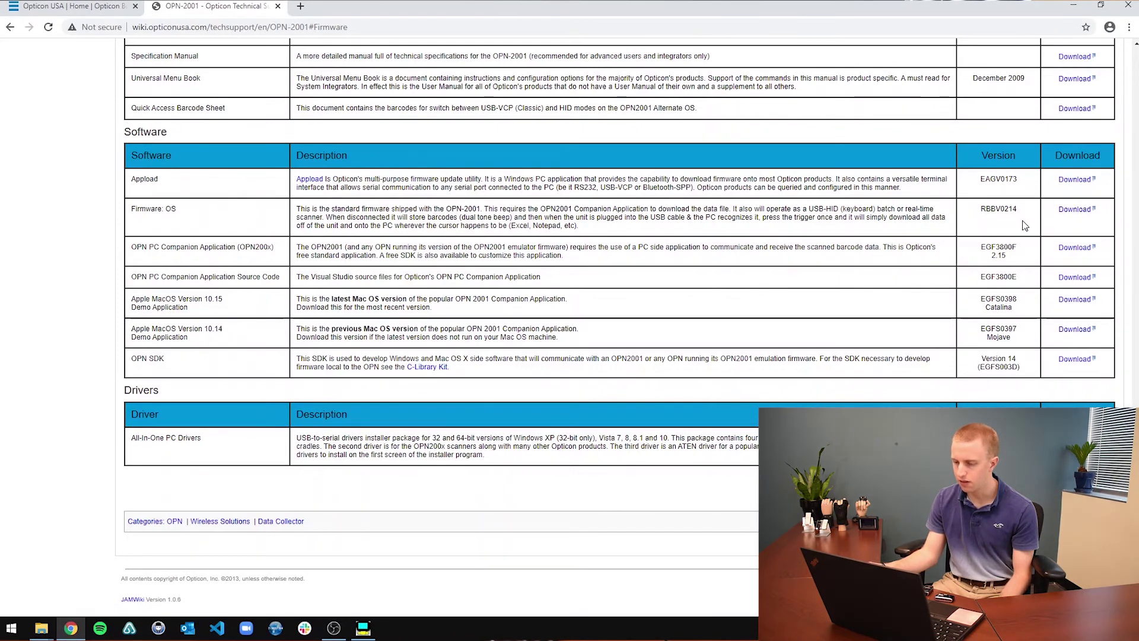
{"action": "double_click", "coordinate": [988, 212]}
{"action": "left_click", "coordinate": [977, 212]}
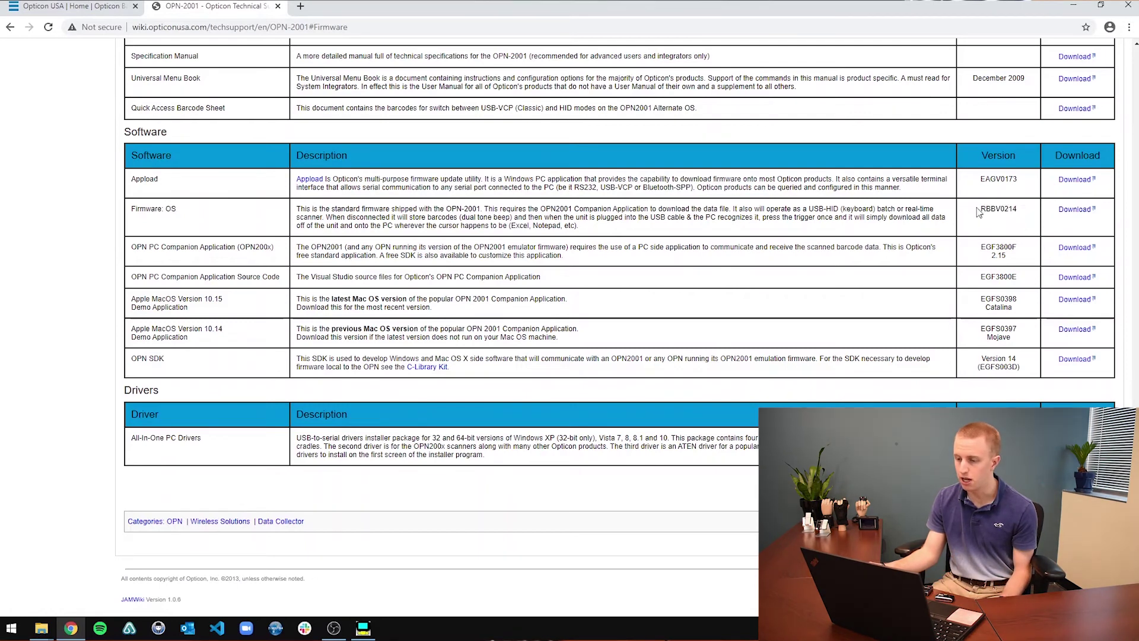
{"action": "left_click", "coordinate": [1075, 210]}
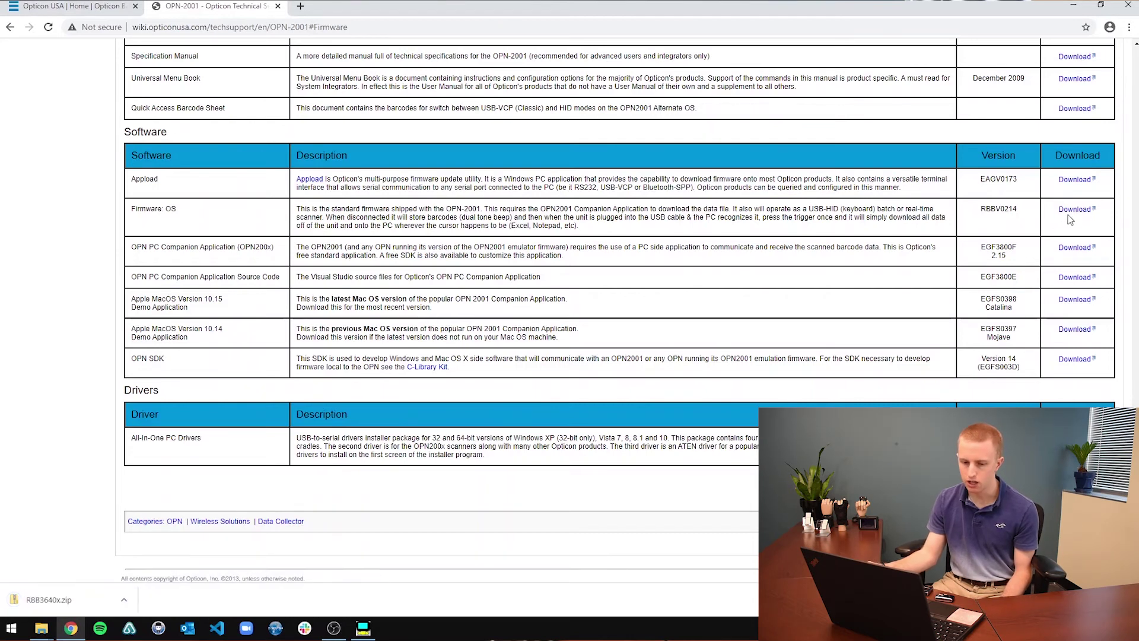
{"action": "left_click", "coordinate": [87, 597]}
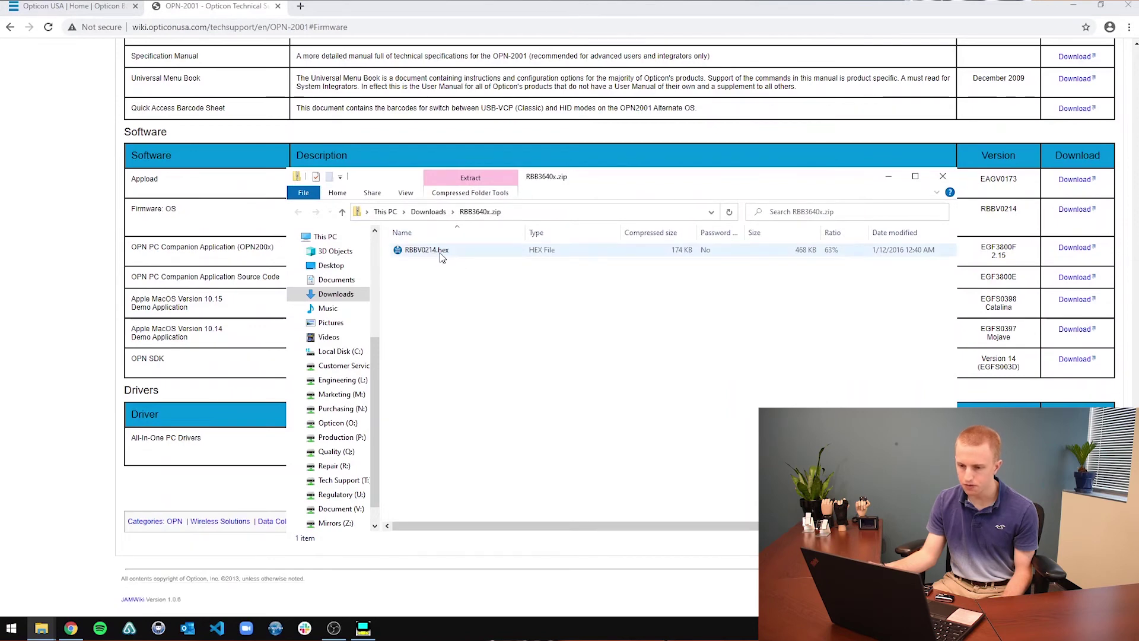
Step: Copy RBBV0214.hex from the zip onto the Desktop and minimize the archive window
{"action": "left_click_drag", "start_coordinate": [442, 256], "coordinate": [342, 267]}
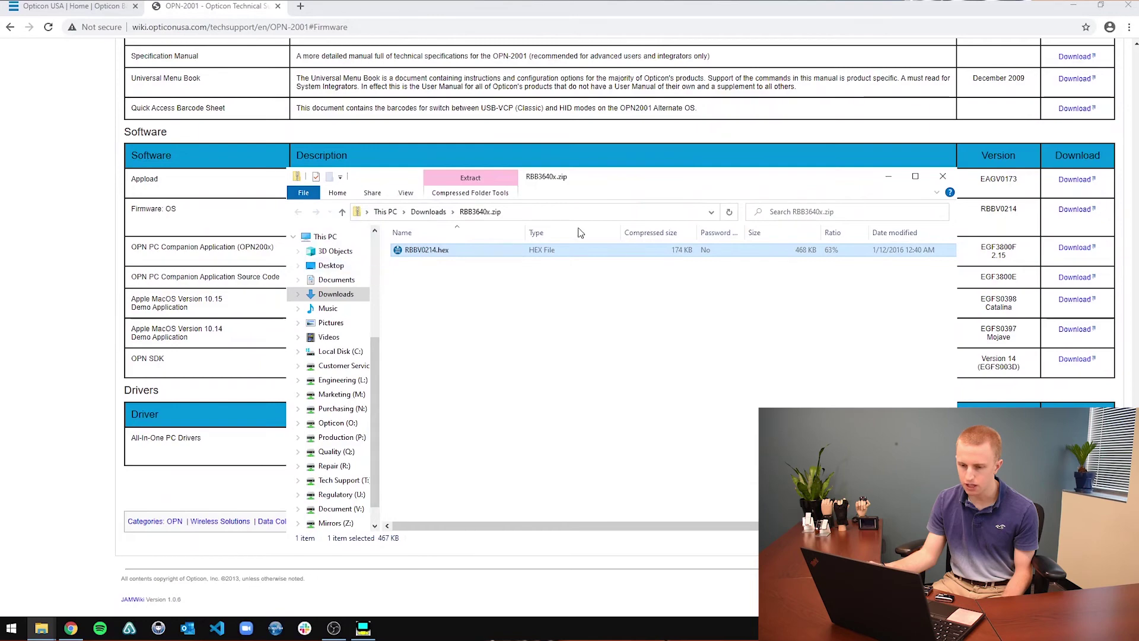
{"action": "left_click", "coordinate": [889, 178]}
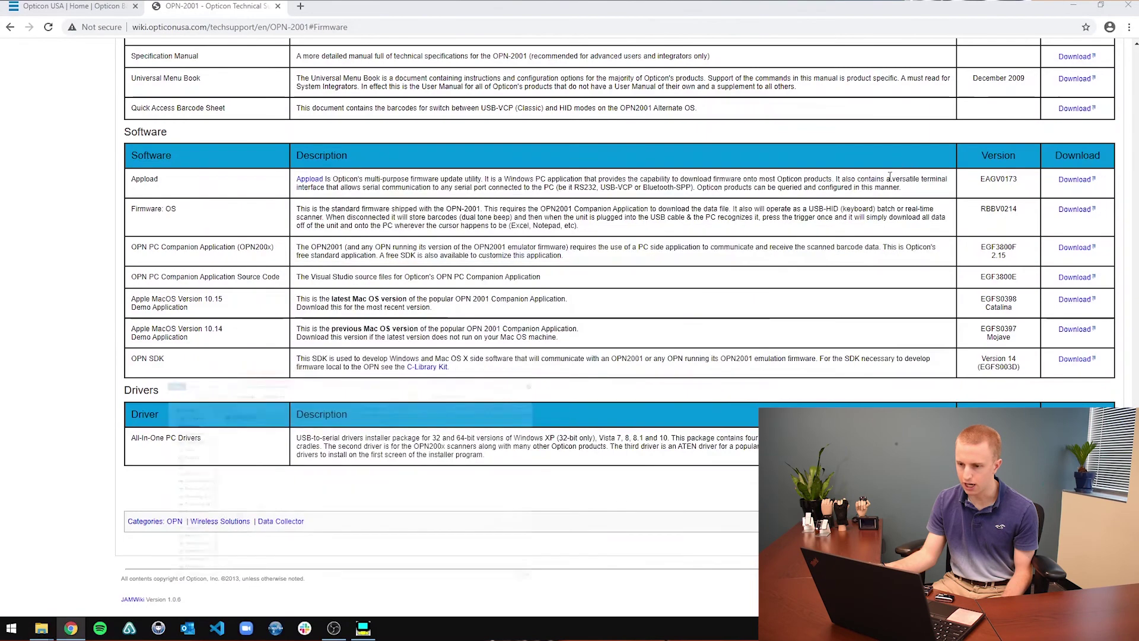
Step: Bring Appload forward, download RBBV0214.hex from the Desktop via File > Download, and confirm completion
{"action": "left_click", "coordinate": [1072, 4]}
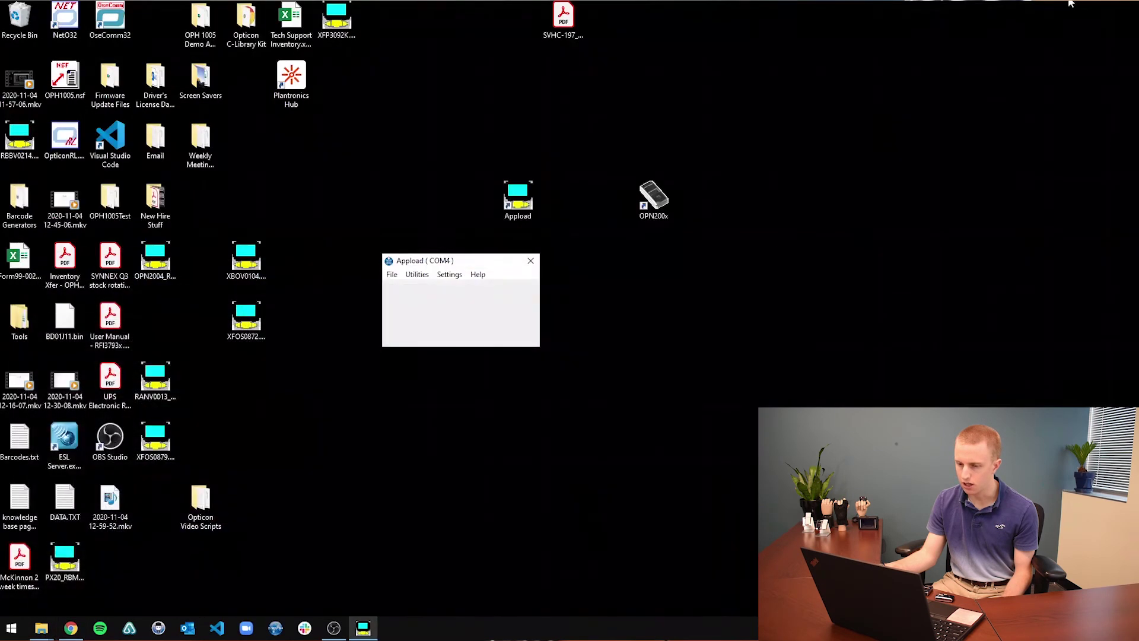
{"action": "left_click_drag", "start_coordinate": [462, 261], "coordinate": [487, 274]}
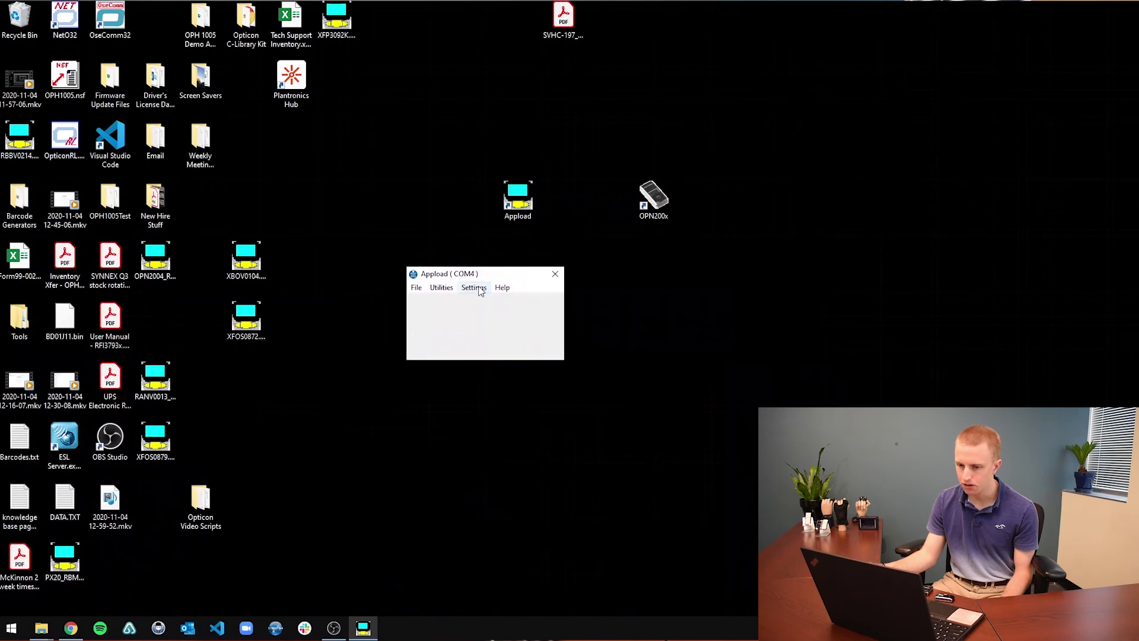
{"action": "left_click", "coordinate": [422, 288]}
{"action": "left_click", "coordinate": [433, 301]}
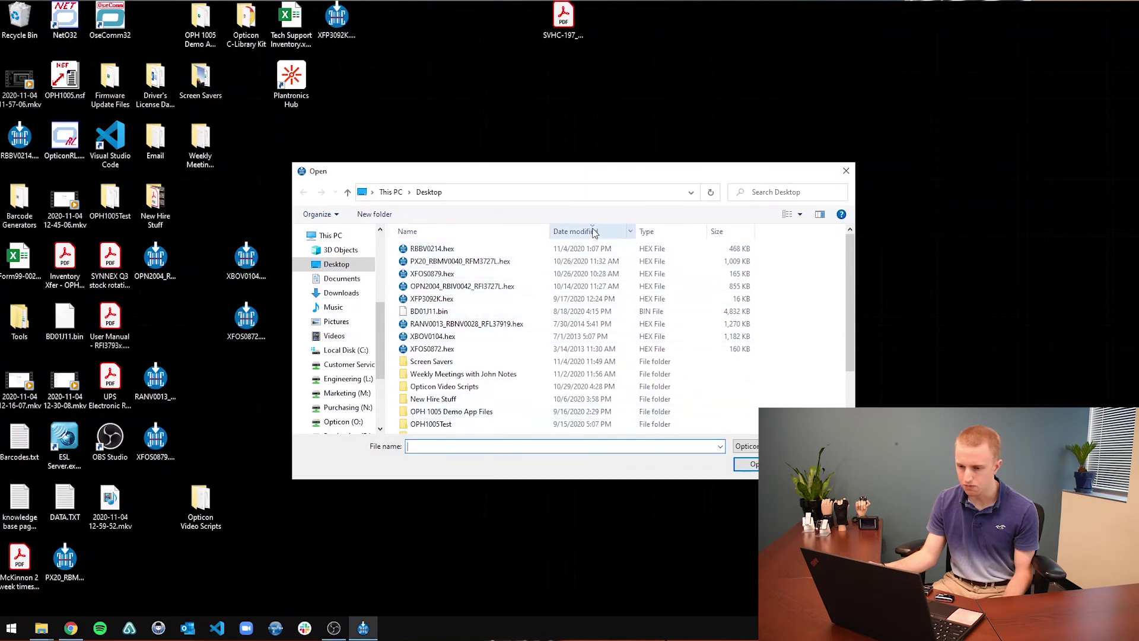
{"action": "double_click", "coordinate": [433, 248]}
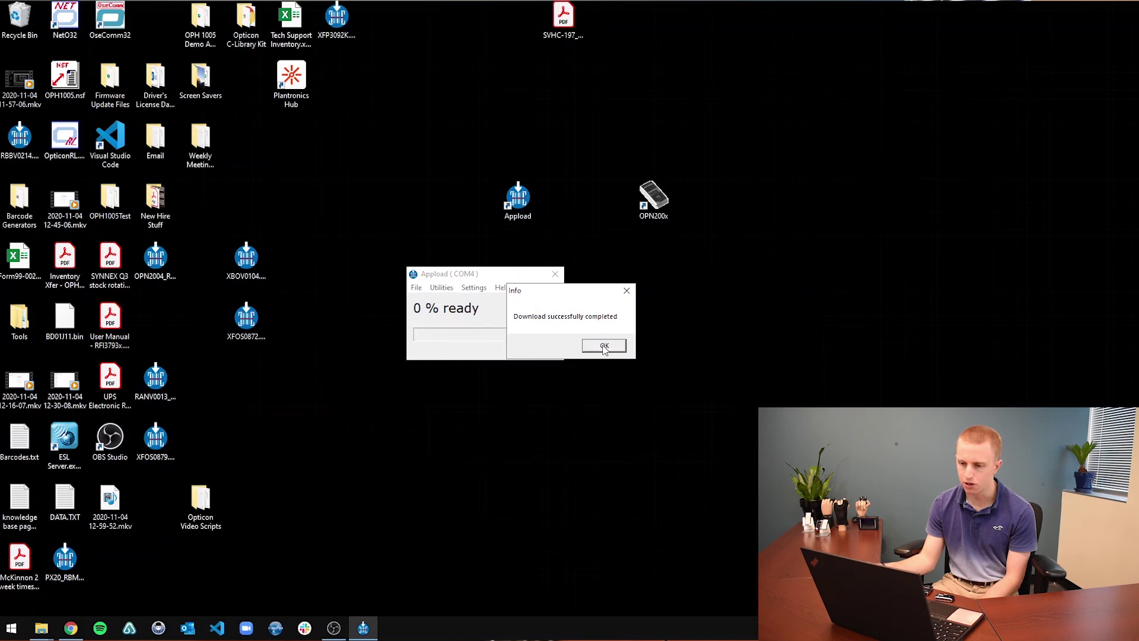
{"action": "left_click", "coordinate": [604, 345]}
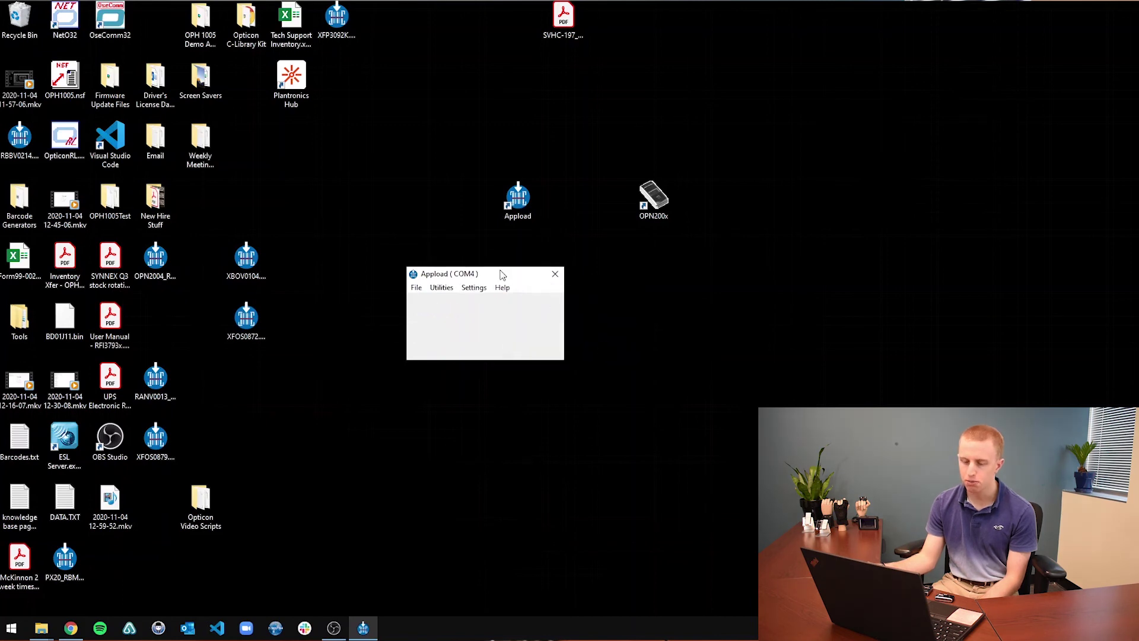